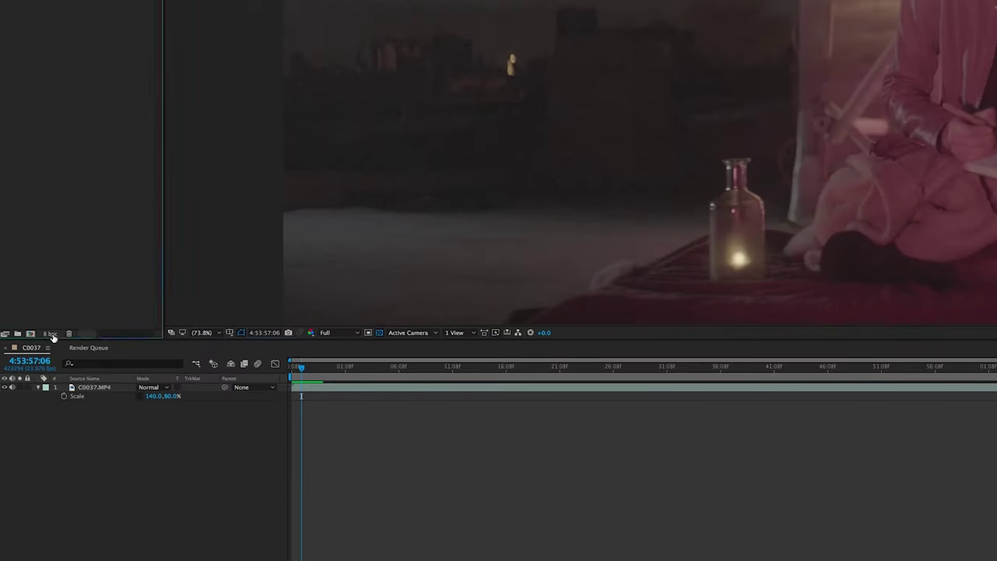
# Step: Change the project colour depth from 8 bpc to 16 bits per channel
pyautogui.click(50, 333)
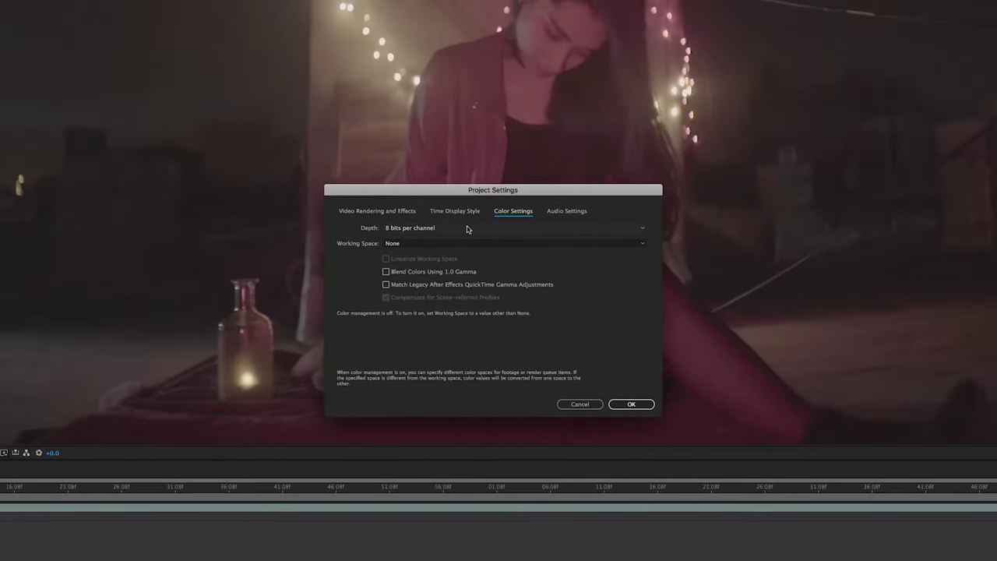
pyautogui.click(441, 247)
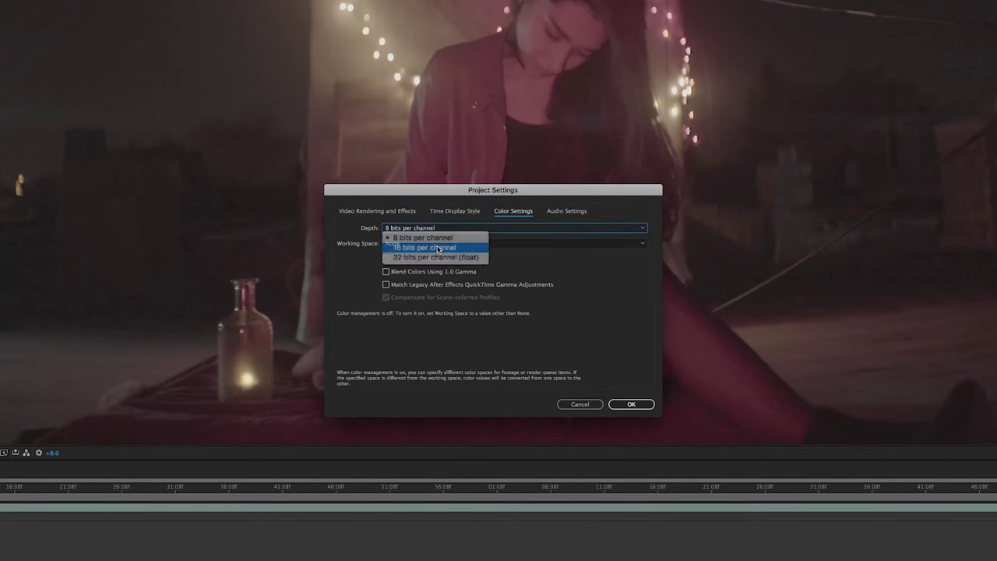
pyautogui.click(633, 408)
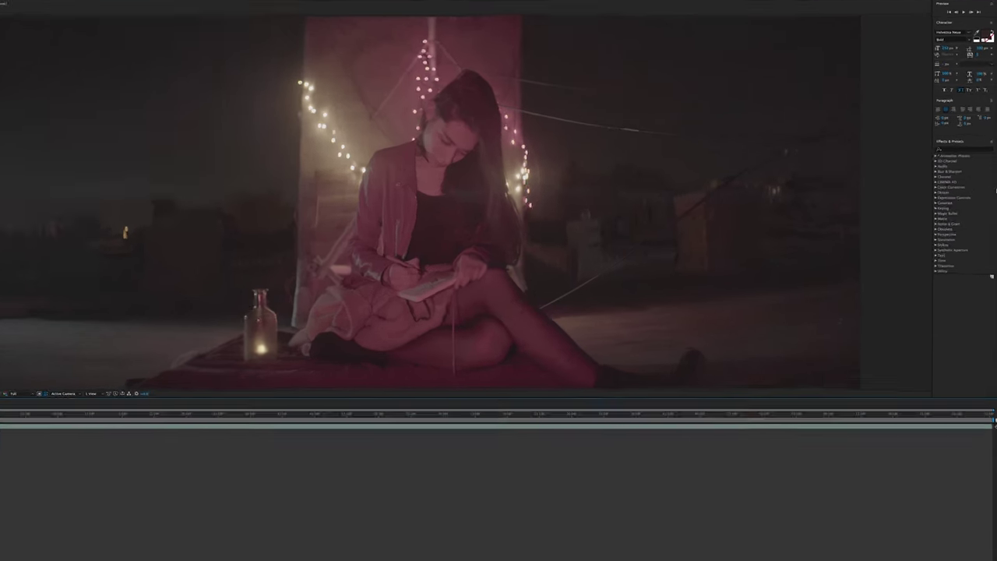
# Step: Apply Denoiser III from an effects search to the C0037 clip and fit the viewer
pyautogui.click(958, 144)
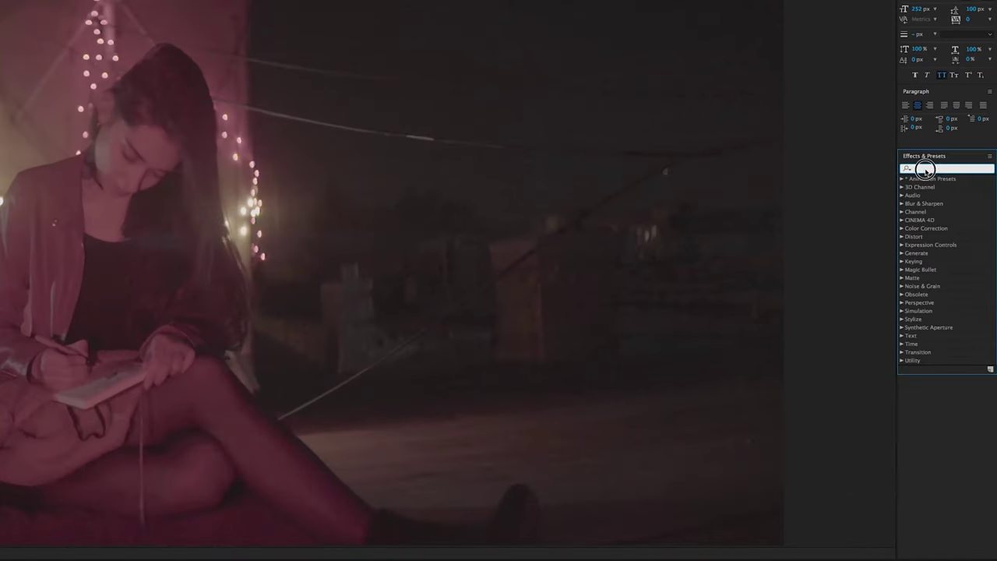
pyautogui.write('denoi')
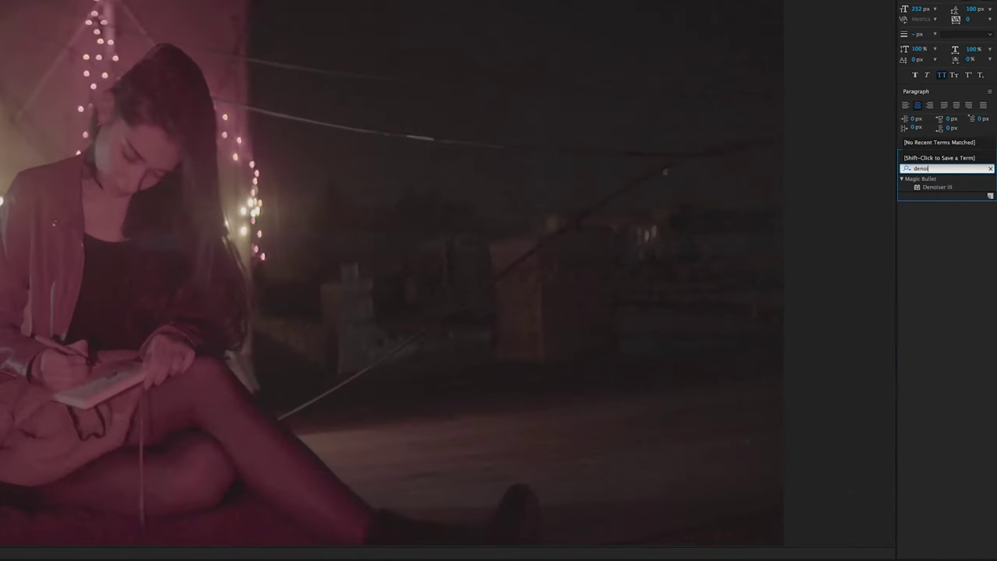
pyautogui.moveTo(937, 187); pyautogui.dragTo(712, 201)
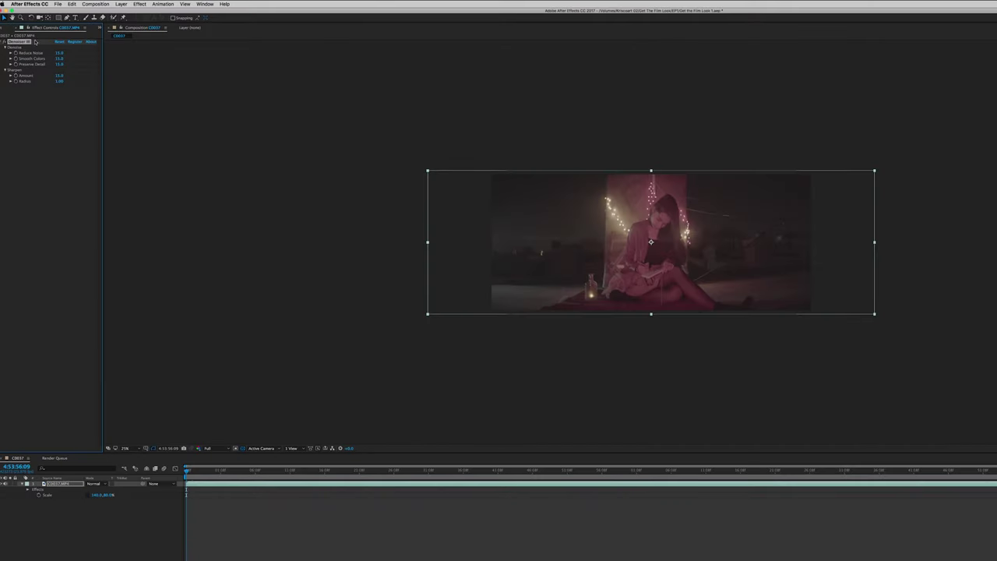
pyautogui.click(125, 448)
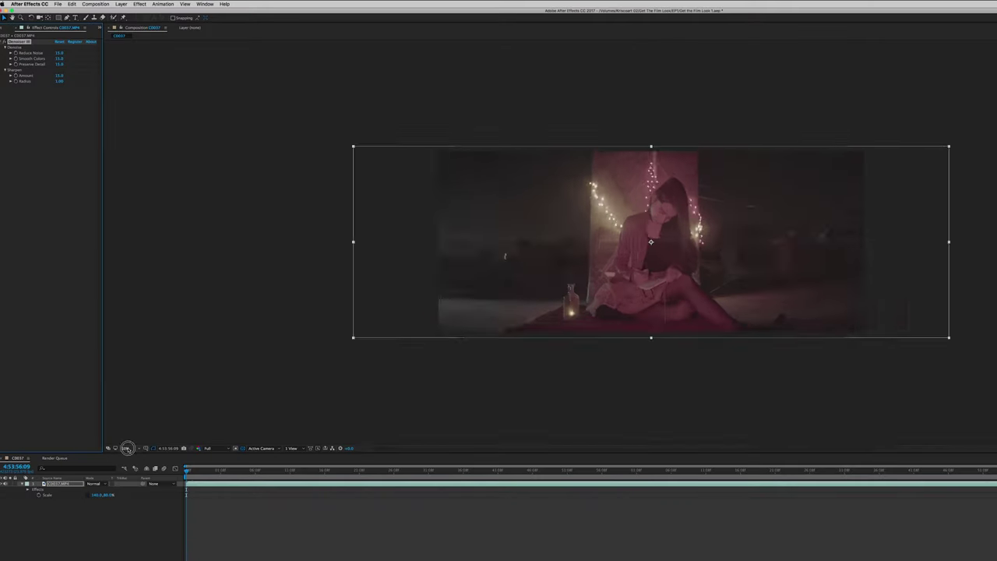
pyautogui.click(136, 459)
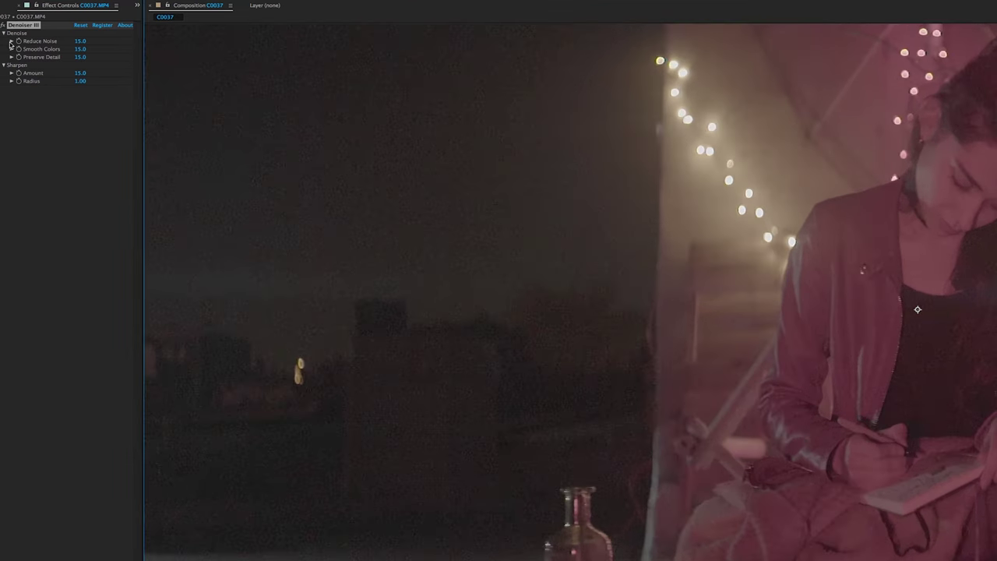
# Step: Raise Reduce Noise from 15.0 to 27.3 and inspect the string lights at 200%
pyautogui.click(12, 41)
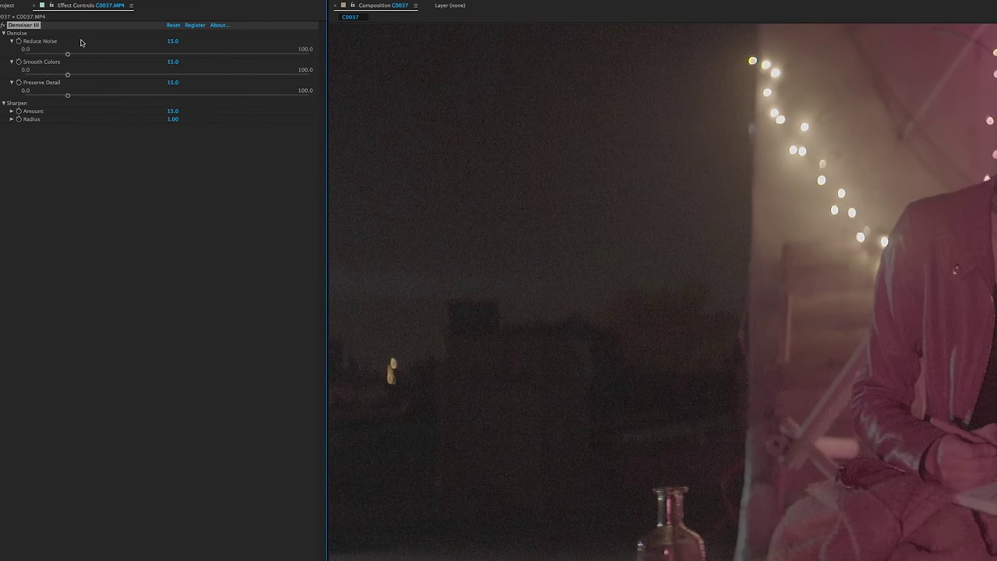
pyautogui.moveTo(67, 55); pyautogui.dragTo(104, 58)
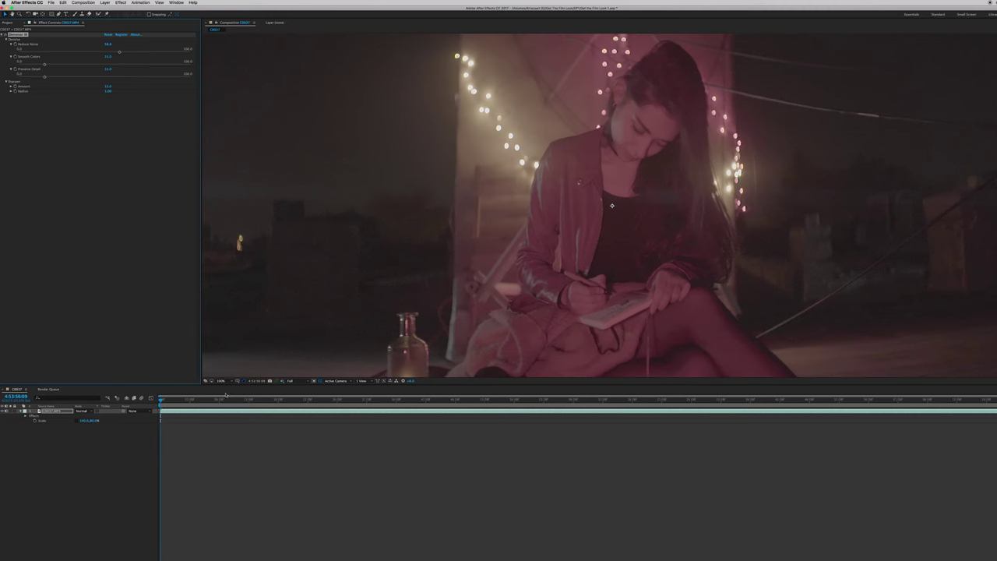
pyautogui.click(222, 381)
pyautogui.click(226, 444)
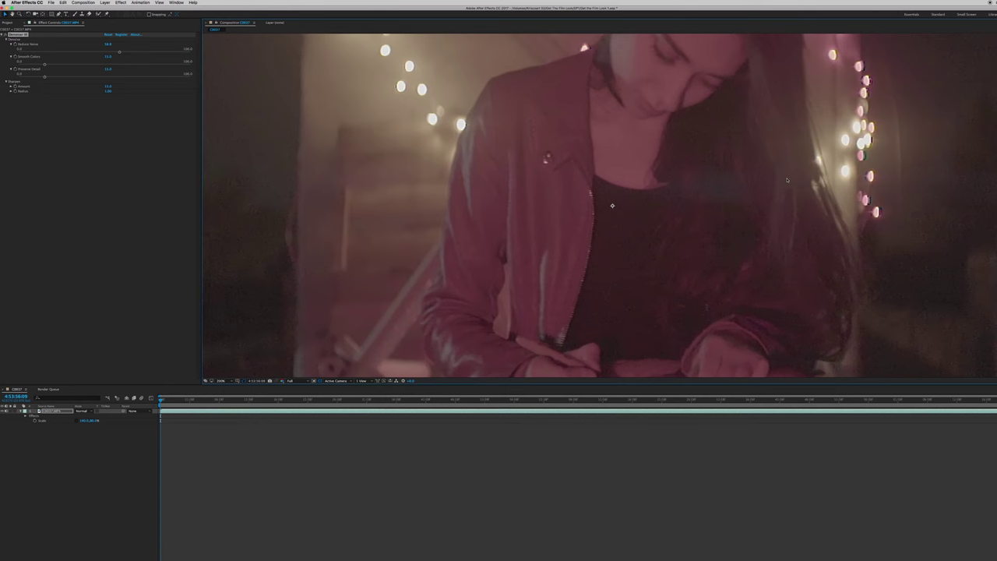
pyautogui.moveTo(811, 175); pyautogui.dragTo(586, 261)
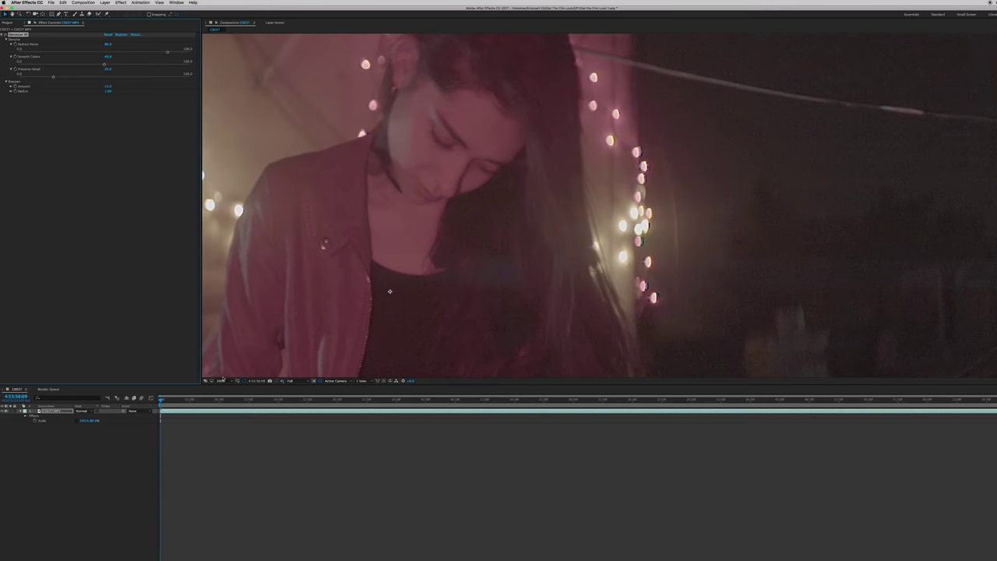
pyautogui.click(223, 379)
# Step: Add two Unsharp Mask effects, with Amount 25 on the first and a new Radius on the second
pyautogui.click(230, 391)
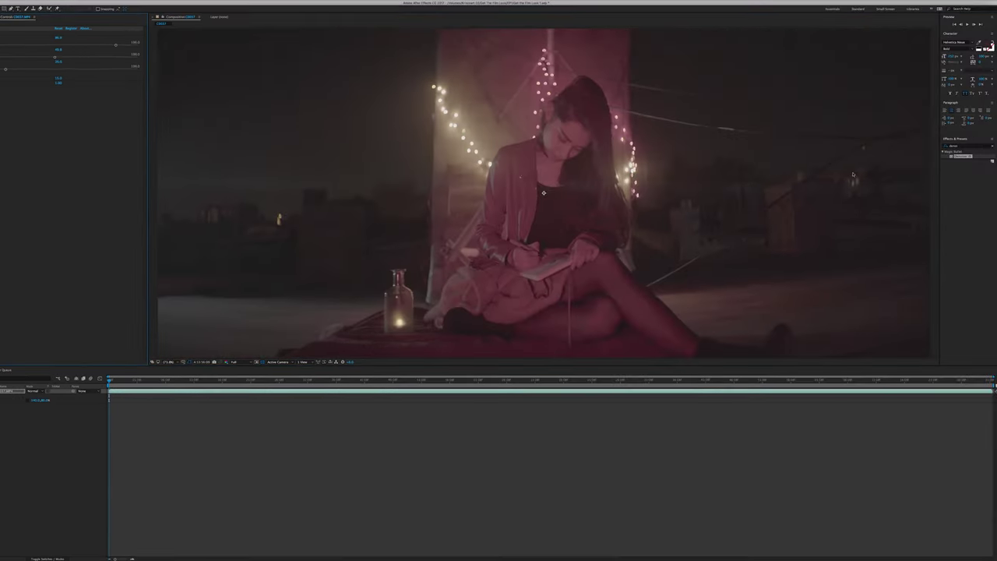
pyautogui.write('unsharp')
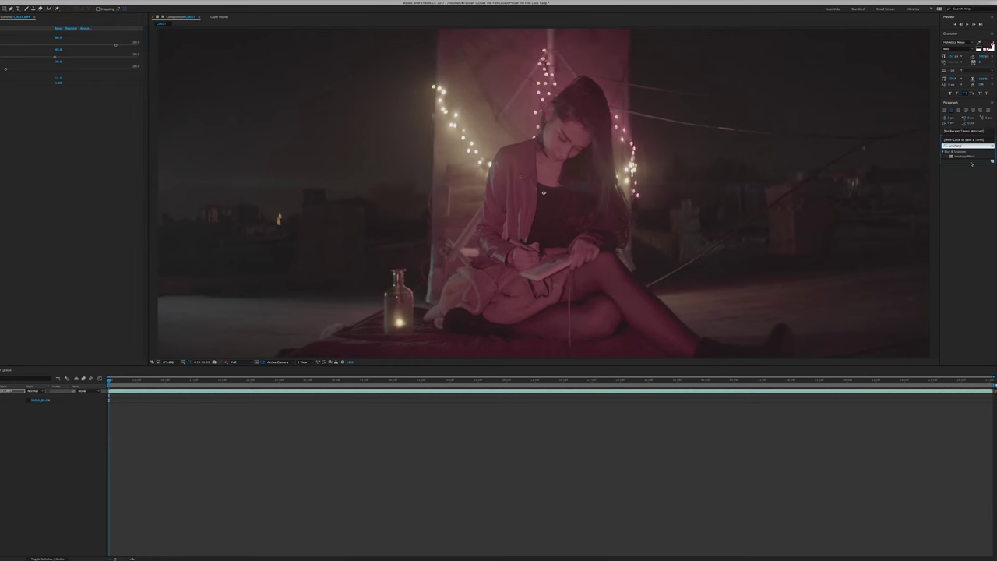
pyautogui.moveTo(965, 157); pyautogui.dragTo(852, 156)
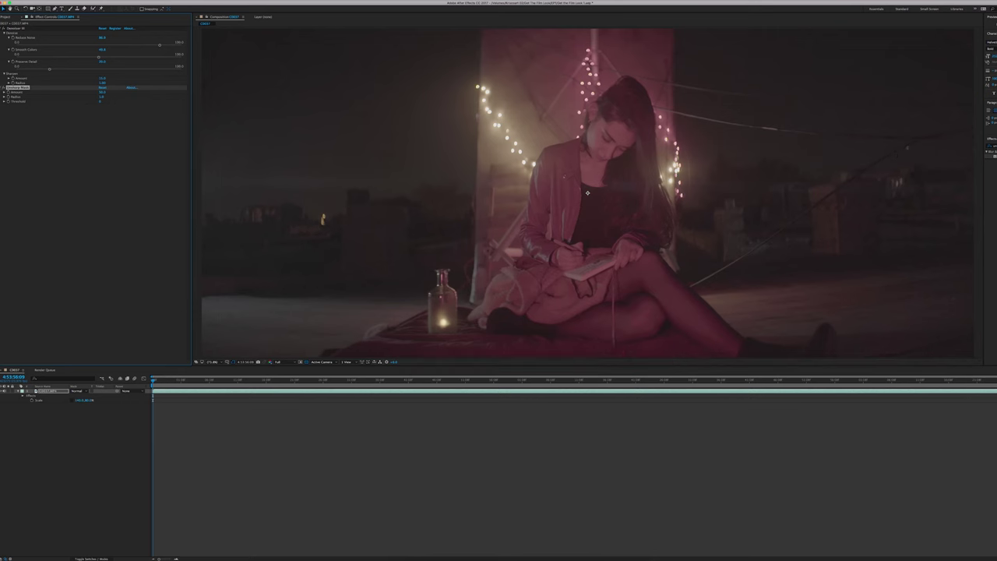
pyautogui.moveTo(989, 152); pyautogui.dragTo(870, 157)
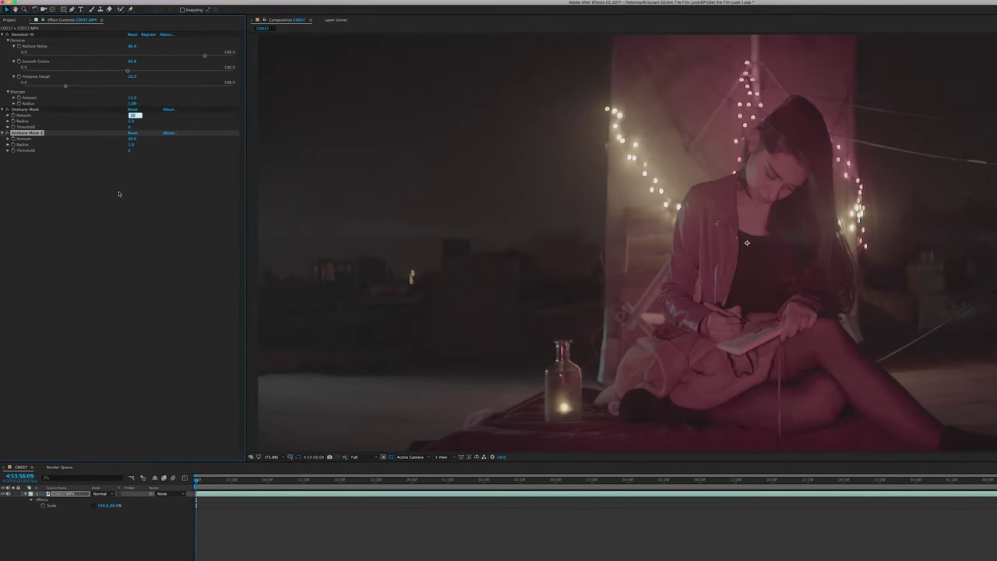
pyautogui.press('Return')
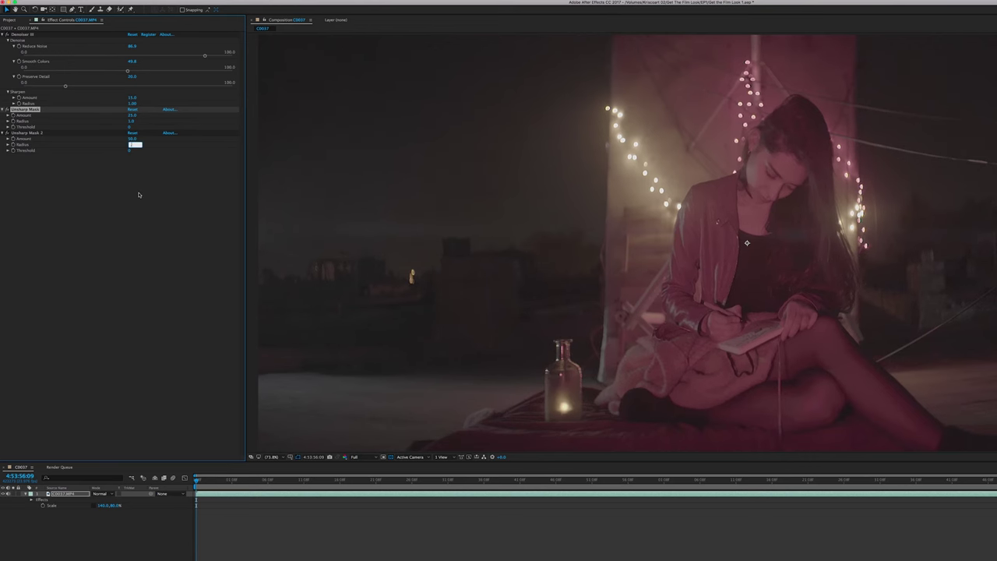
pyautogui.press('Return')
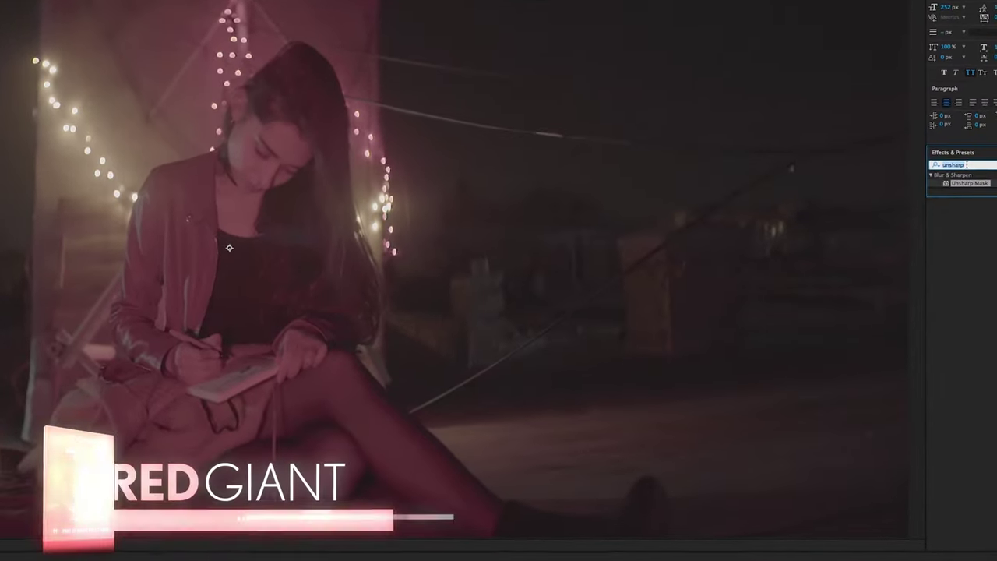
# Step: Apply Magic Bullet Film, set the footage type to Log, and review the negative and print stocks
pyautogui.write('film')
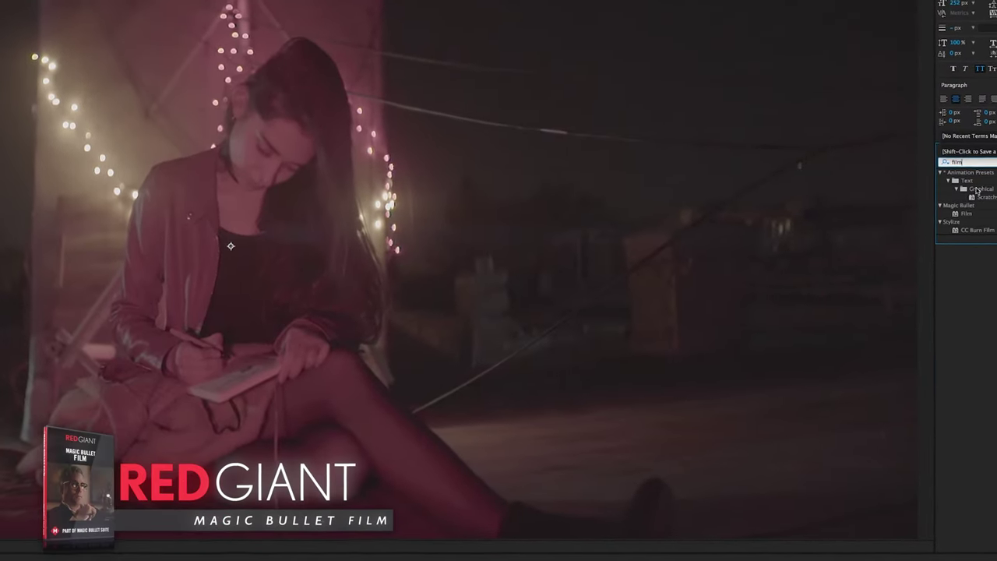
pyautogui.doubleClick(943, 221)
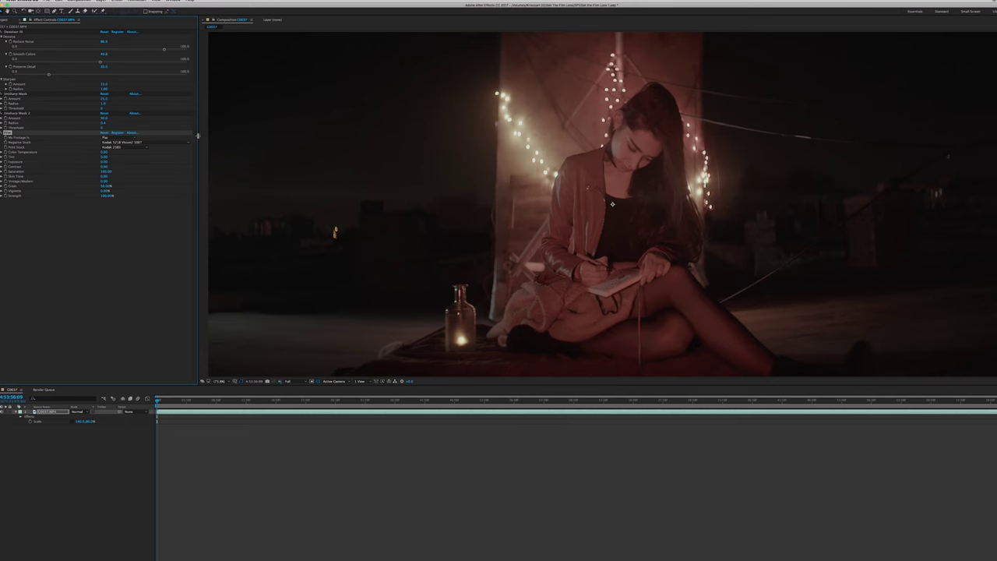
pyautogui.moveTo(198, 136); pyautogui.dragTo(229, 135)
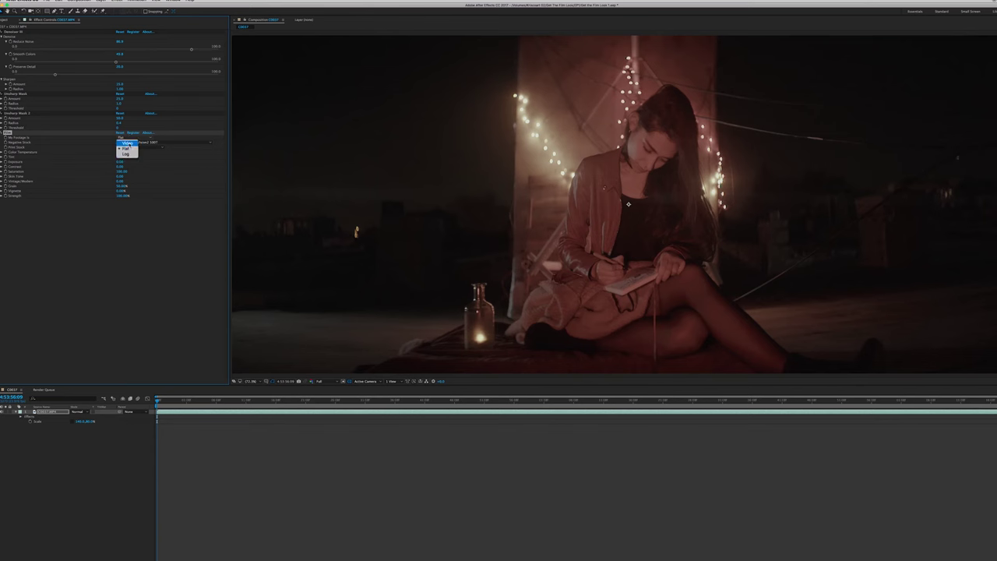
pyautogui.click(125, 153)
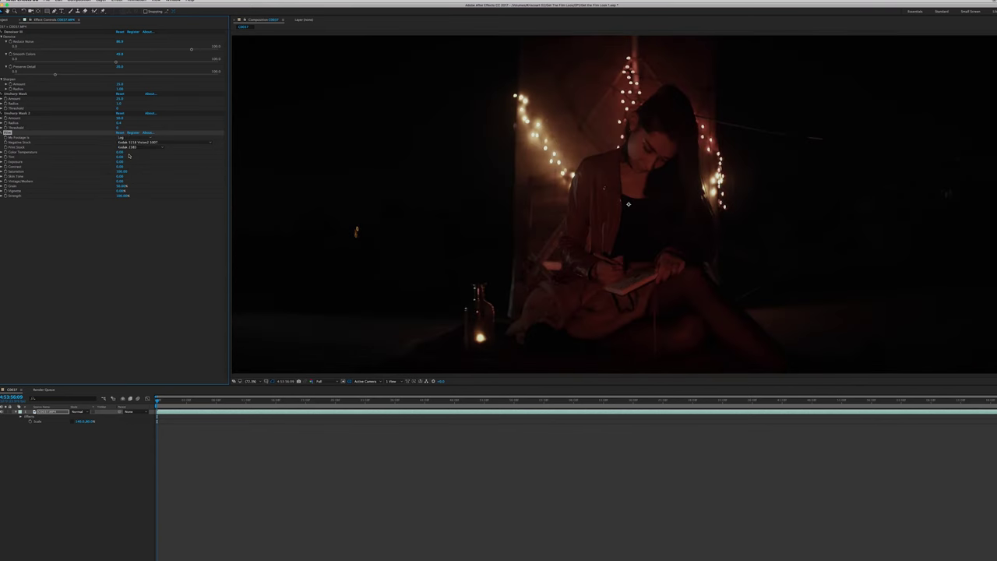
pyautogui.click(129, 144)
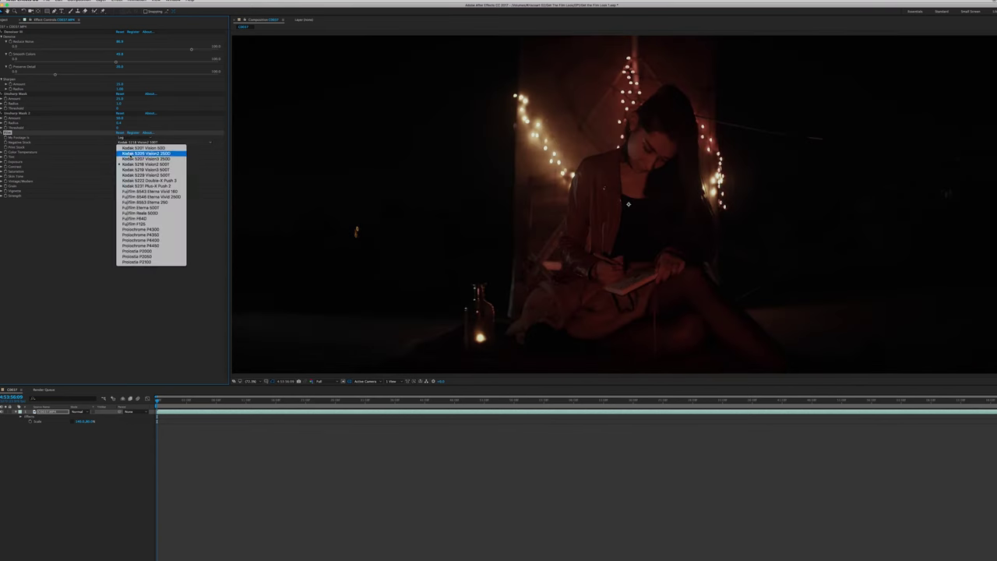
pyautogui.click(127, 148)
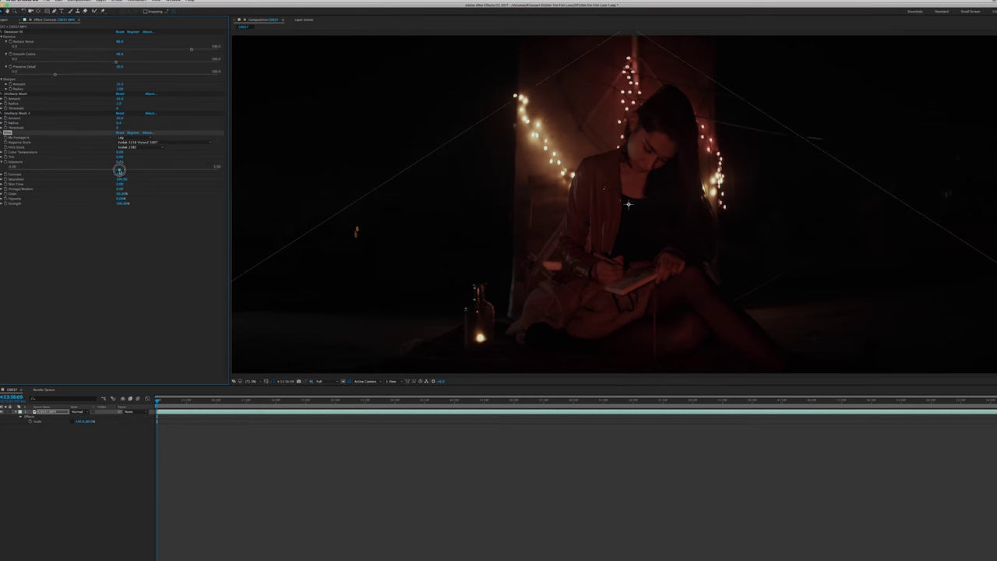
# Step: Raise exposure, set Color Temperature to -23.14, tweak Skin Tone and Vintage/Modern, and lower Strength
pyautogui.moveTo(119, 169); pyautogui.dragTo(132, 170)
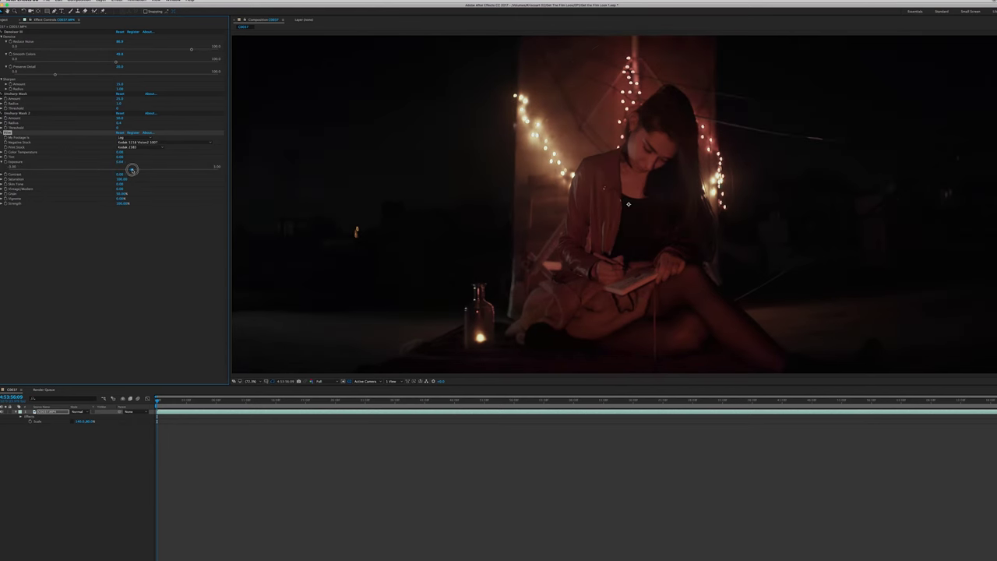
pyautogui.click(4, 151)
pyautogui.click(84, 160)
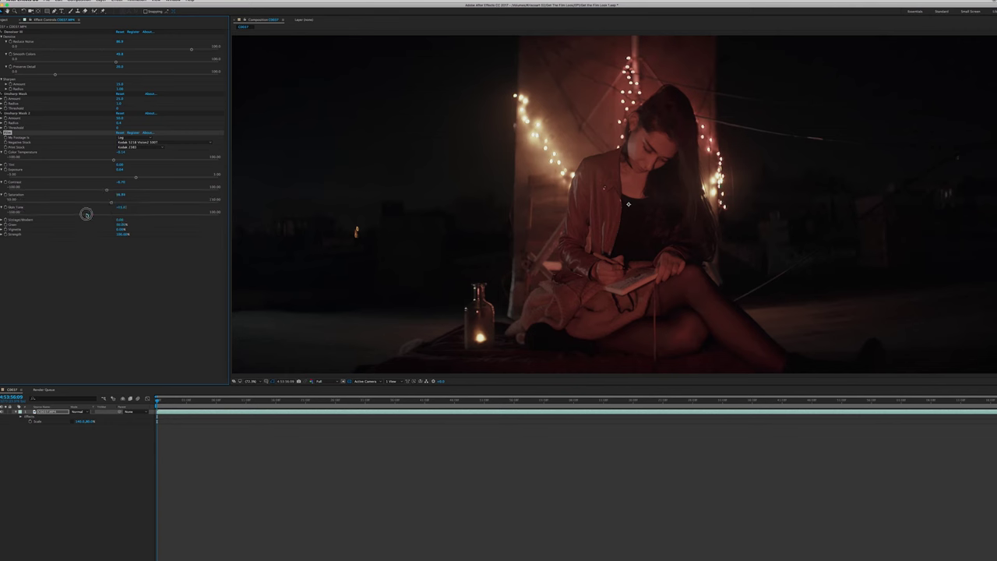
pyautogui.moveTo(86, 213); pyautogui.dragTo(126, 215)
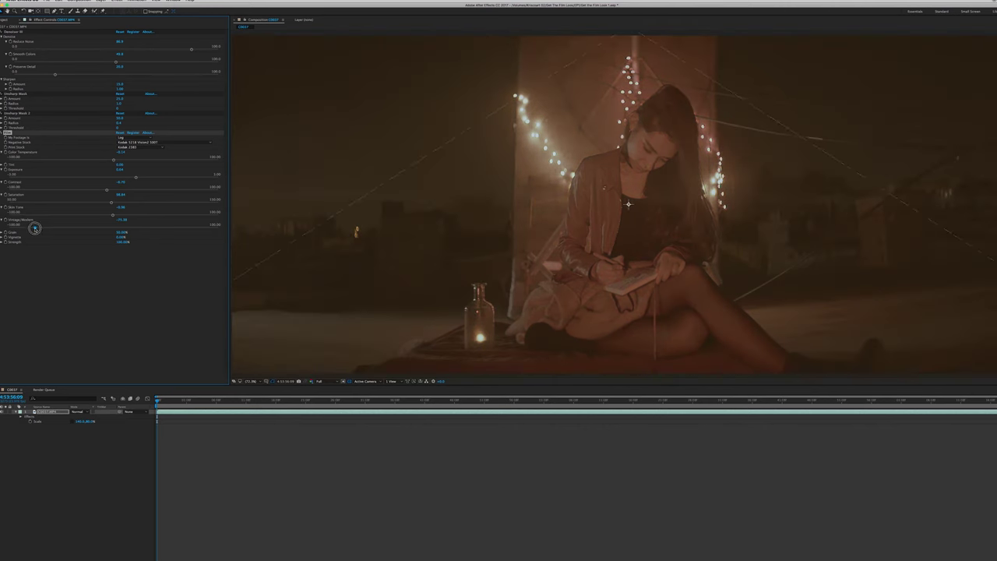
pyautogui.moveTo(35, 228); pyautogui.dragTo(35, 228)
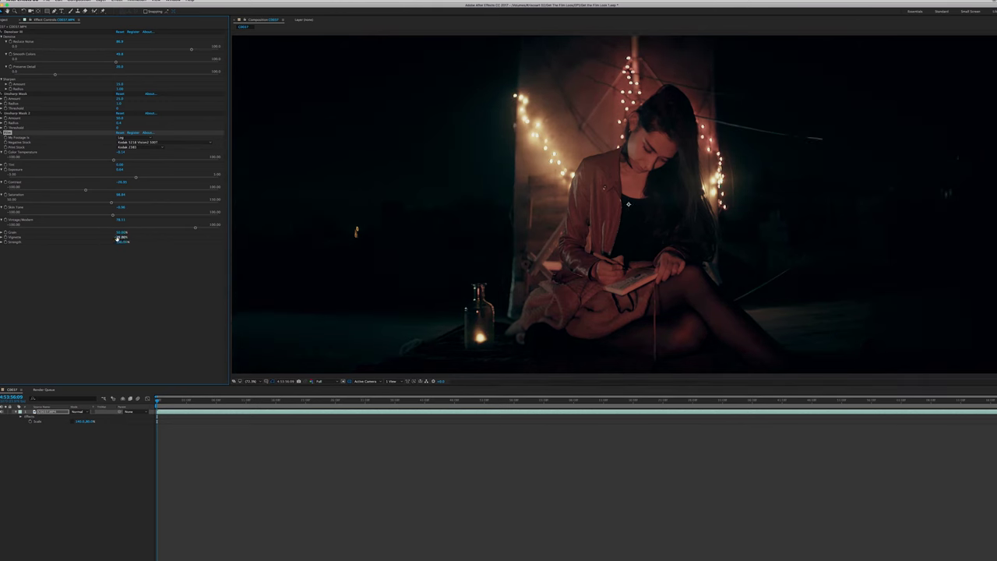
pyautogui.moveTo(119, 243); pyautogui.dragTo(118, 244)
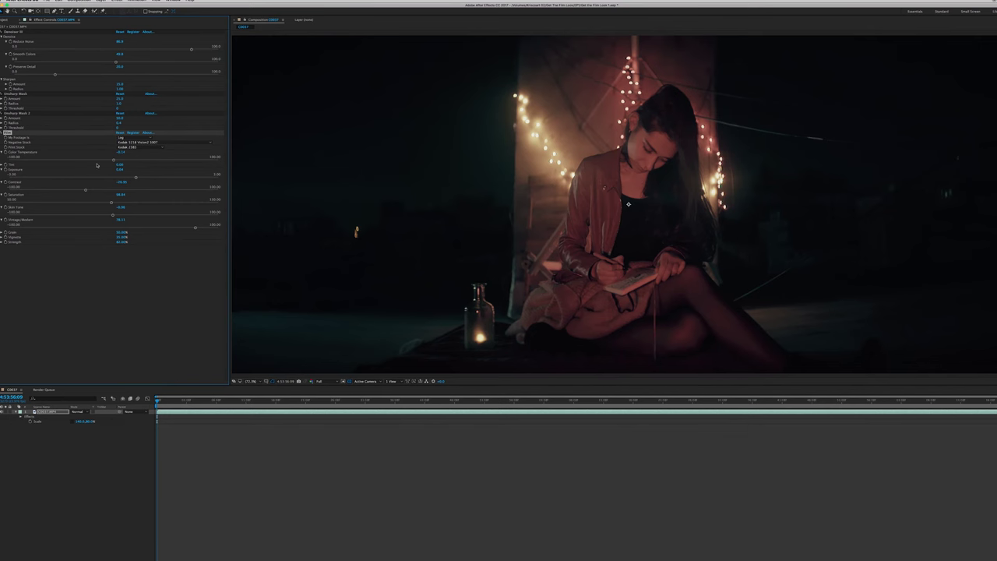
# Step: Audition negative stocks such as Kodak 5222 Double-X Push 3 and 5207 Vision3 250D, ending on 5218 Vision2 500T
pyautogui.click(144, 142)
pyautogui.click(147, 172)
pyautogui.click(153, 143)
pyautogui.click(156, 175)
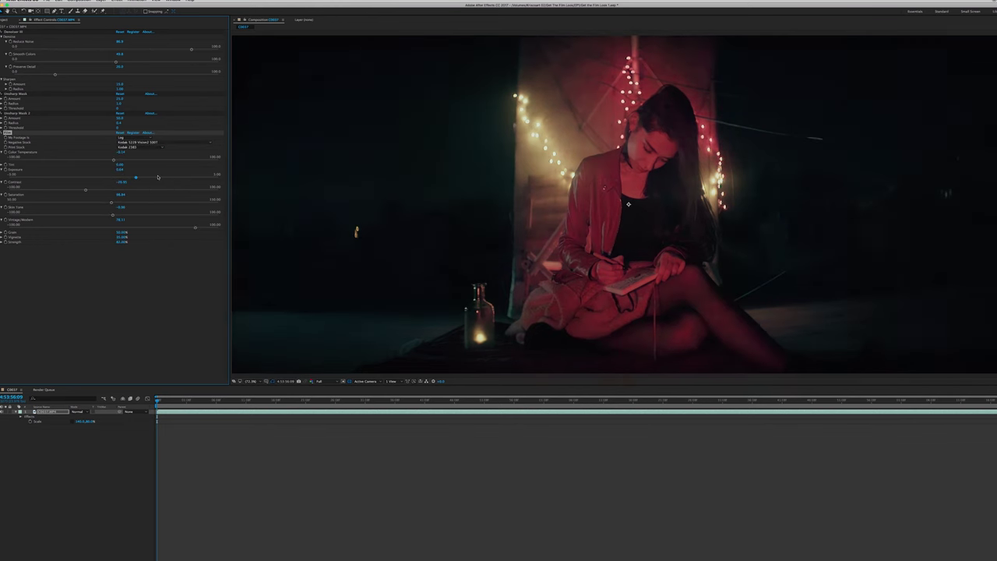
pyautogui.click(148, 143)
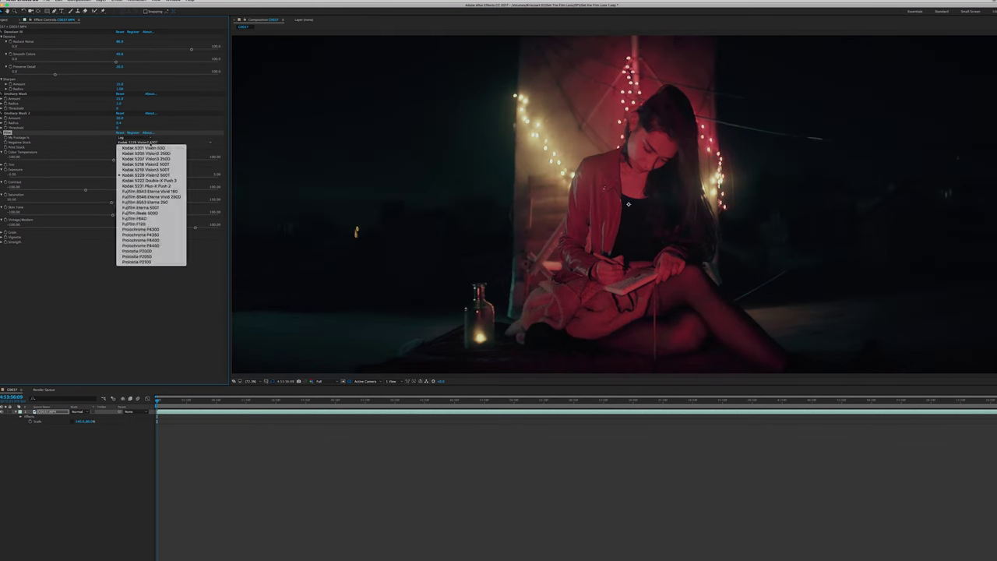
pyautogui.click(151, 181)
pyautogui.click(152, 143)
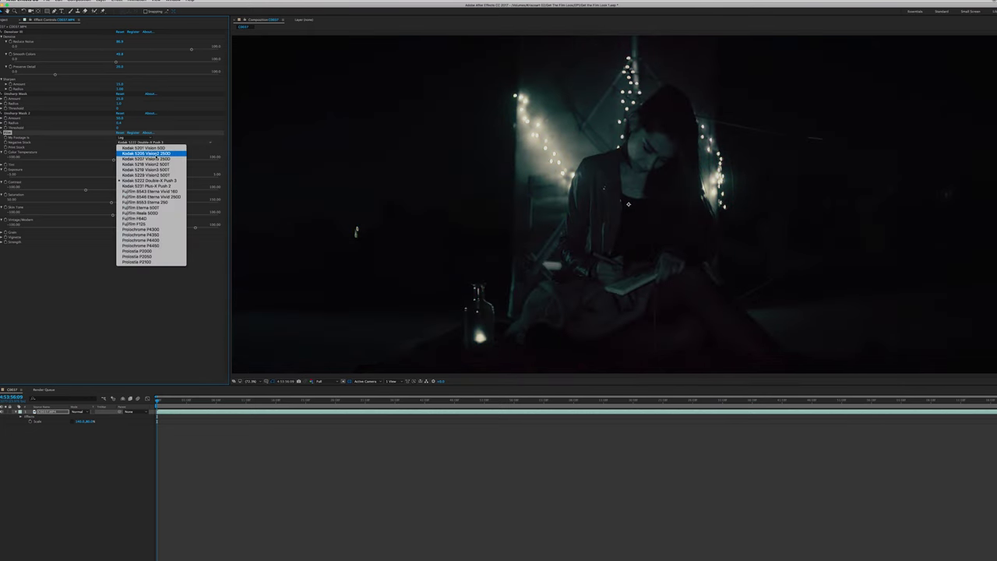
pyautogui.click(156, 156)
pyautogui.click(160, 144)
pyautogui.click(155, 160)
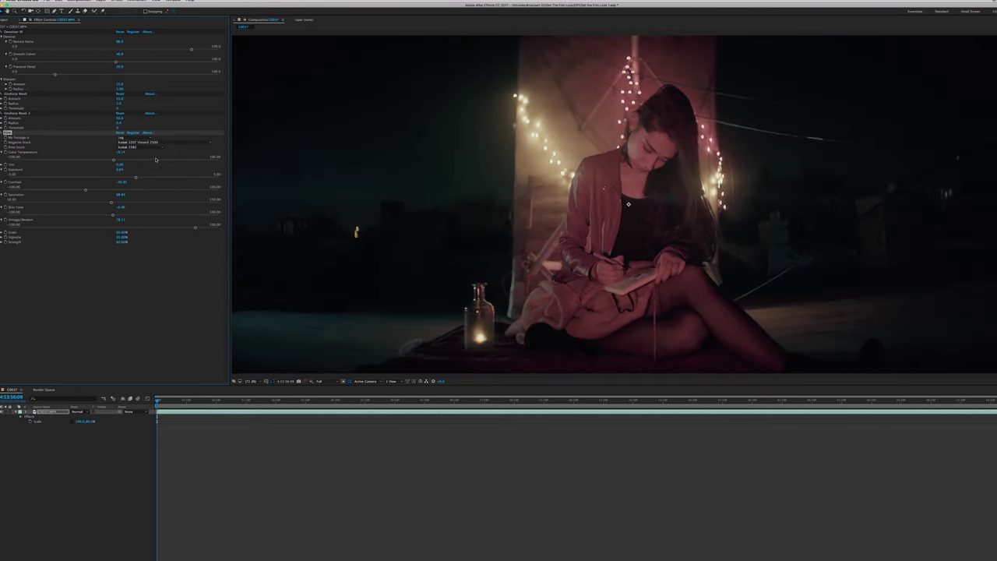
pyautogui.click(161, 143)
pyautogui.click(169, 165)
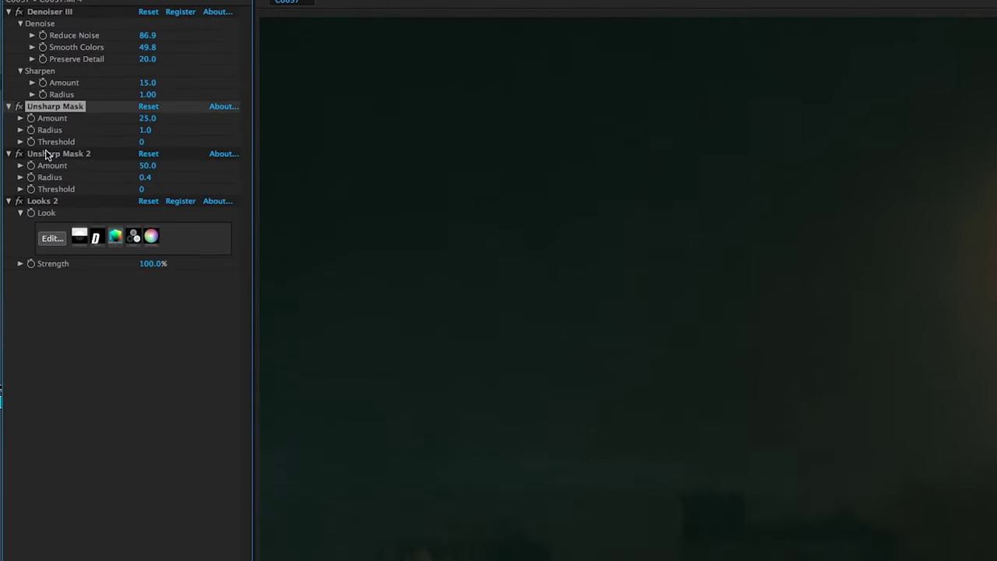
# Step: With Looks 2 selected, apply Magic Bullet Renoiser below it and zoom the preview out
pyautogui.click(45, 154)
pyautogui.click(42, 201)
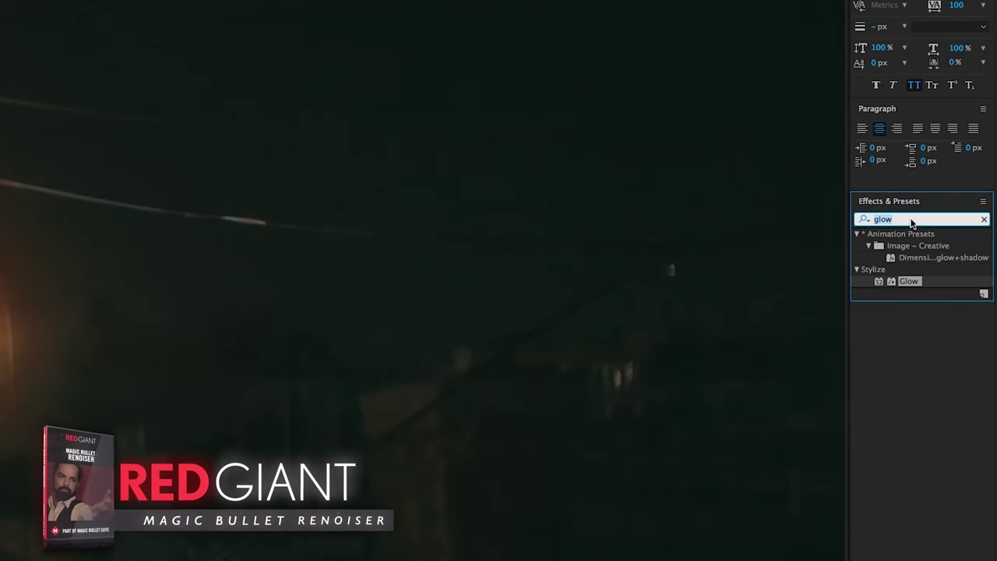
pyautogui.write('renoi')
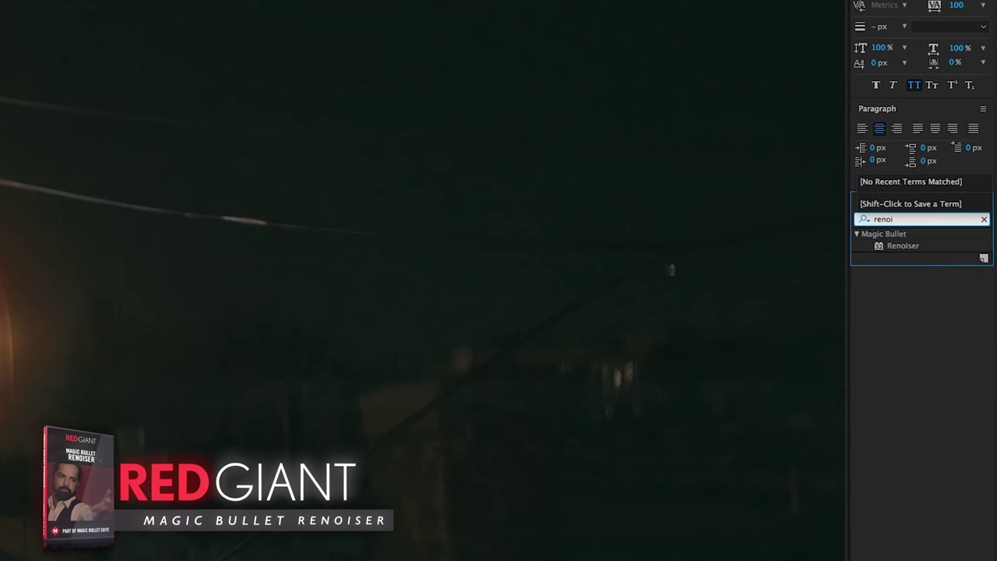
pyautogui.doubleClick(903, 246)
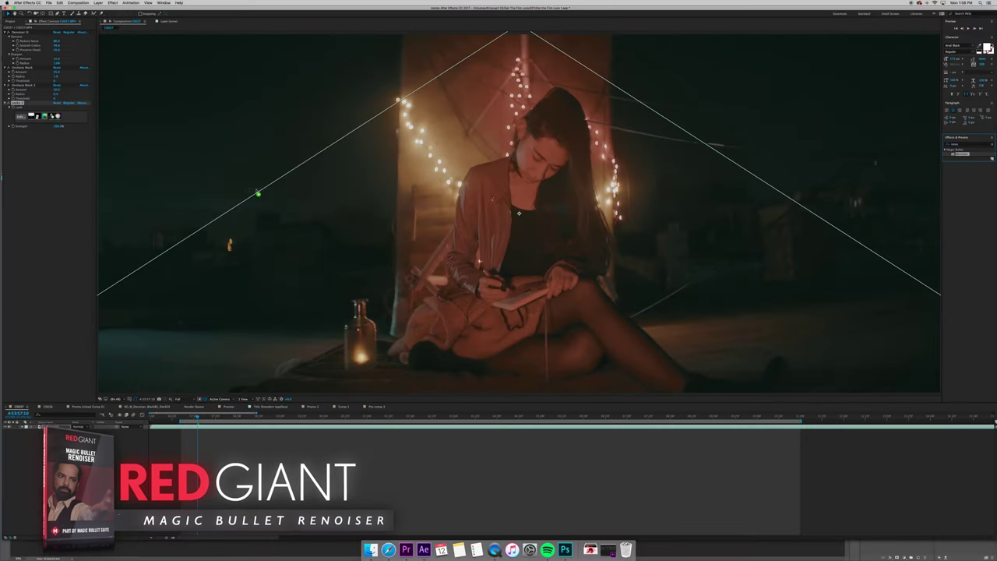
pyautogui.press(',')
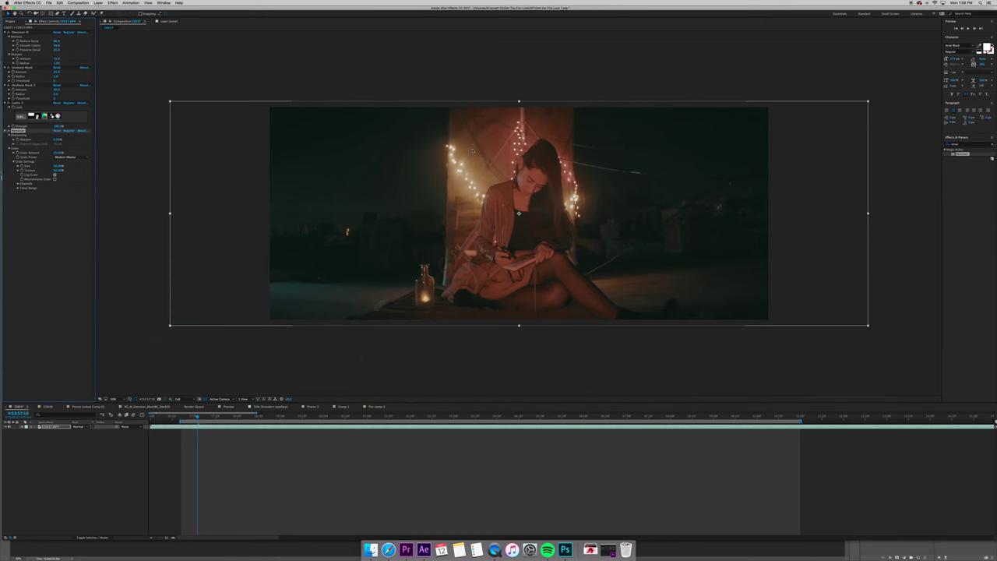
# Step: Choose the Classic 35mm grain preset, lower Grain Amount to 25%, and expand Channels and Tonal Range
pyautogui.press('.')
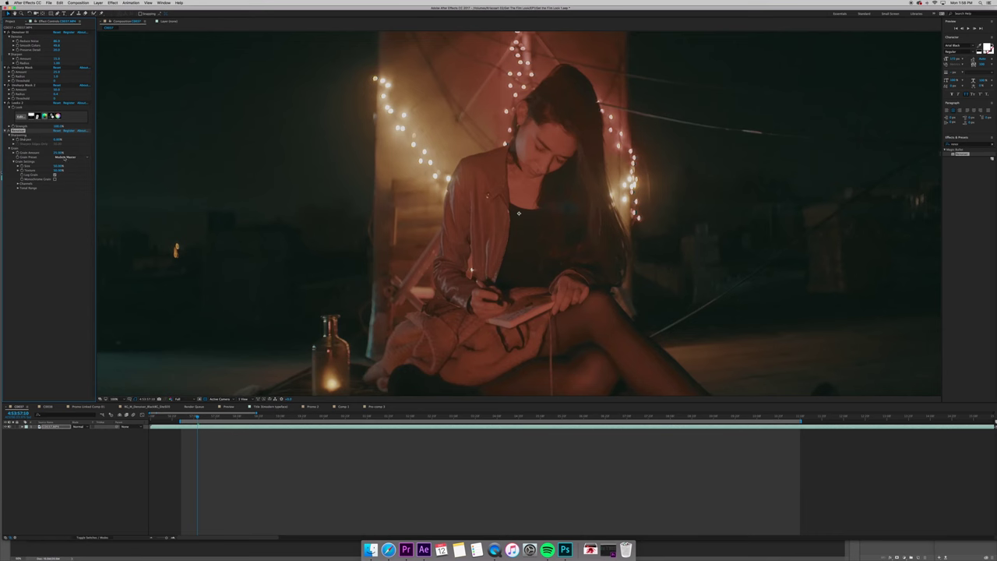
pyautogui.click(65, 157)
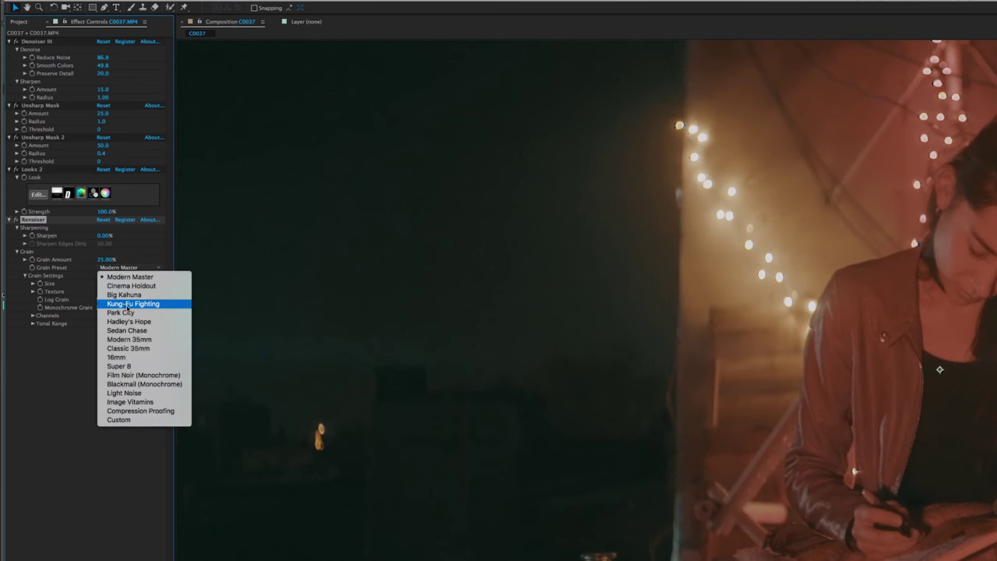
pyautogui.click(139, 349)
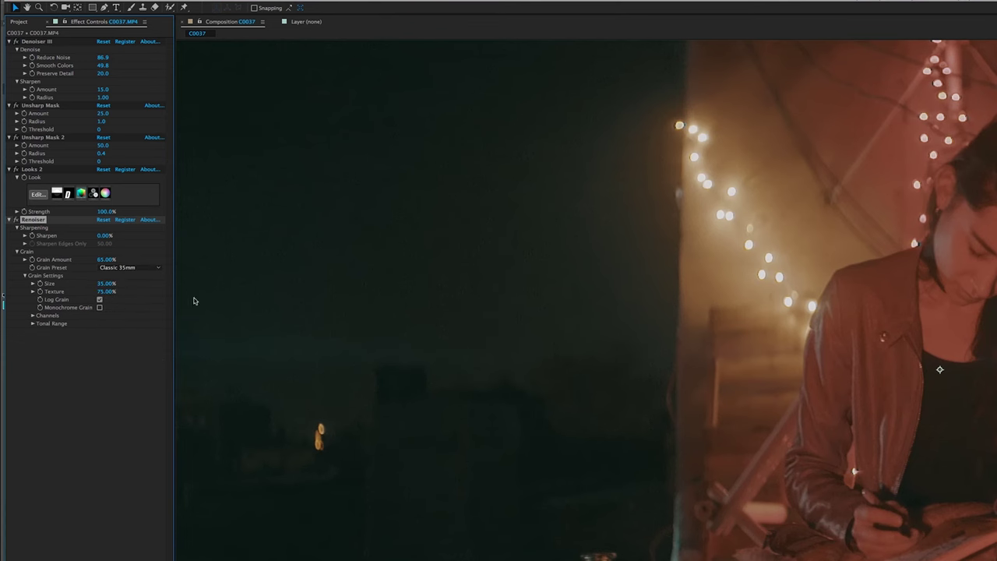
pyautogui.moveTo(107, 259); pyautogui.dragTo(92, 282)
pyautogui.click(33, 316)
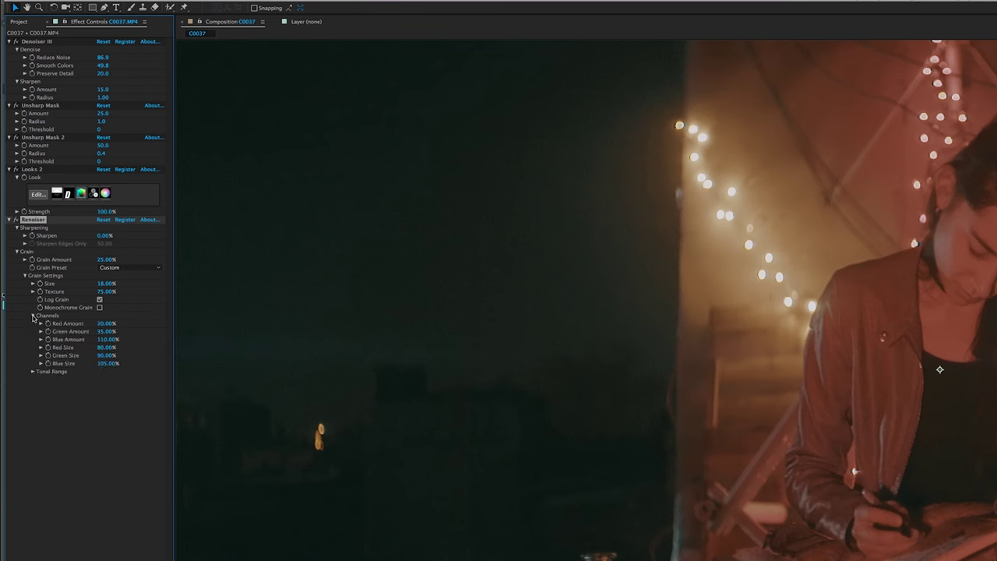
pyautogui.click(32, 371)
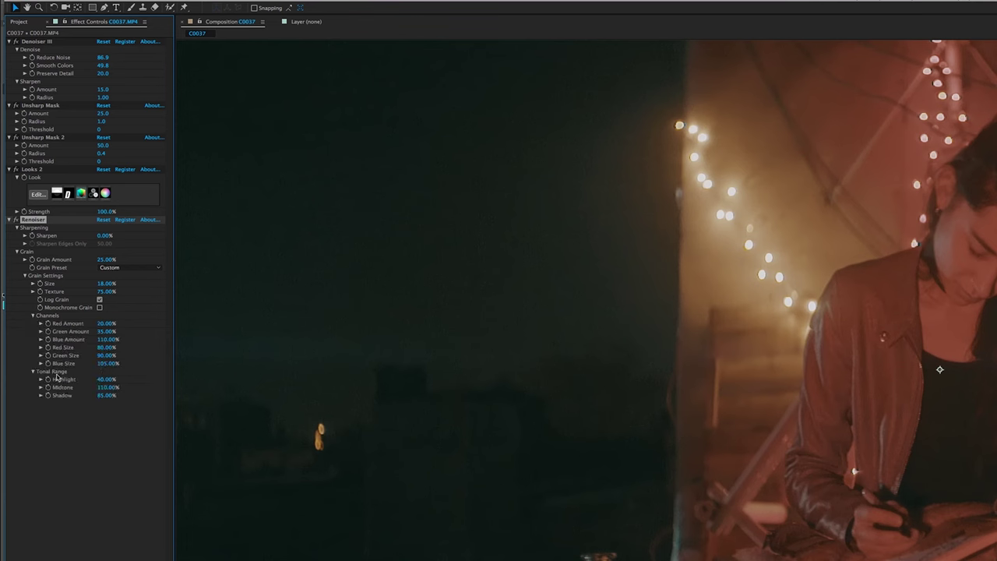
pyautogui.click(129, 267)
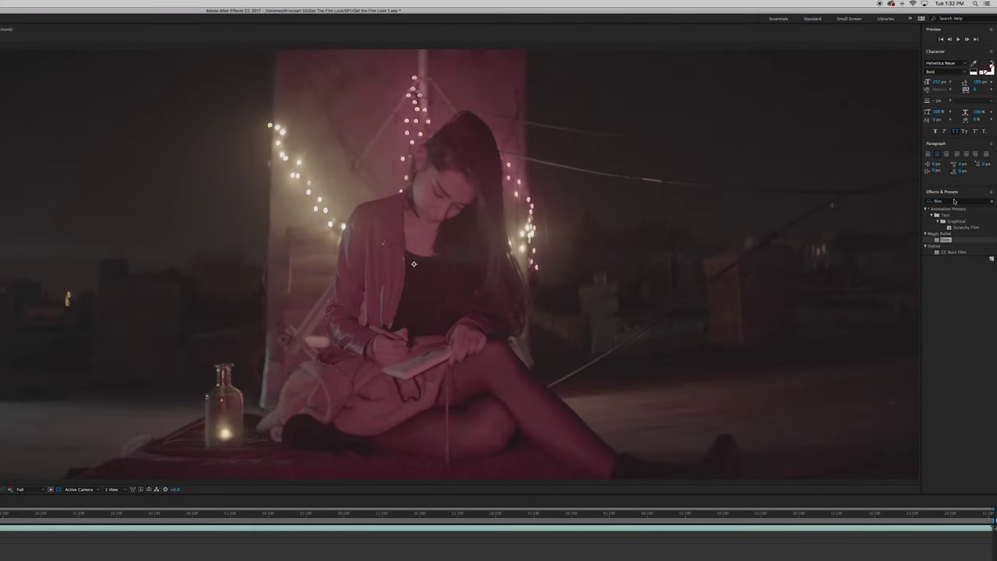
# Step: Drag the Looks effect from a 'look' search onto the clip and edit it in Magic Bullet Looks
pyautogui.click(952, 202)
pyautogui.write('looks')
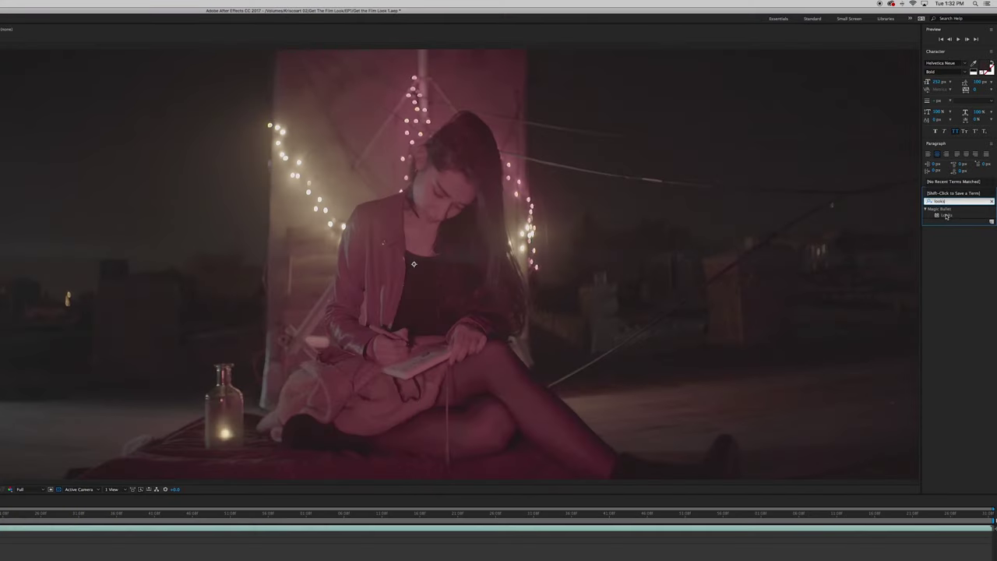
pyautogui.moveTo(946, 216); pyautogui.dragTo(833, 216)
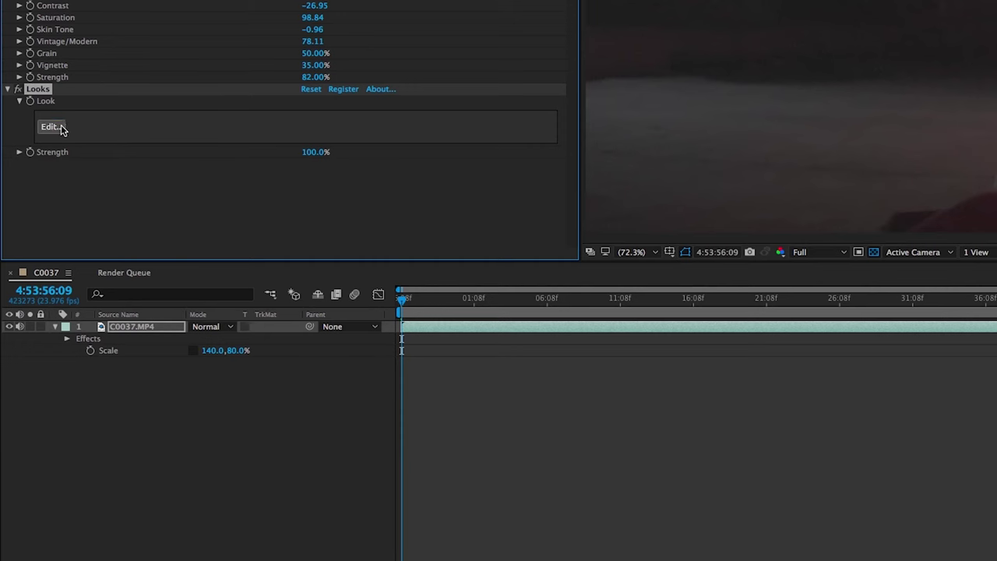
pyautogui.click(62, 129)
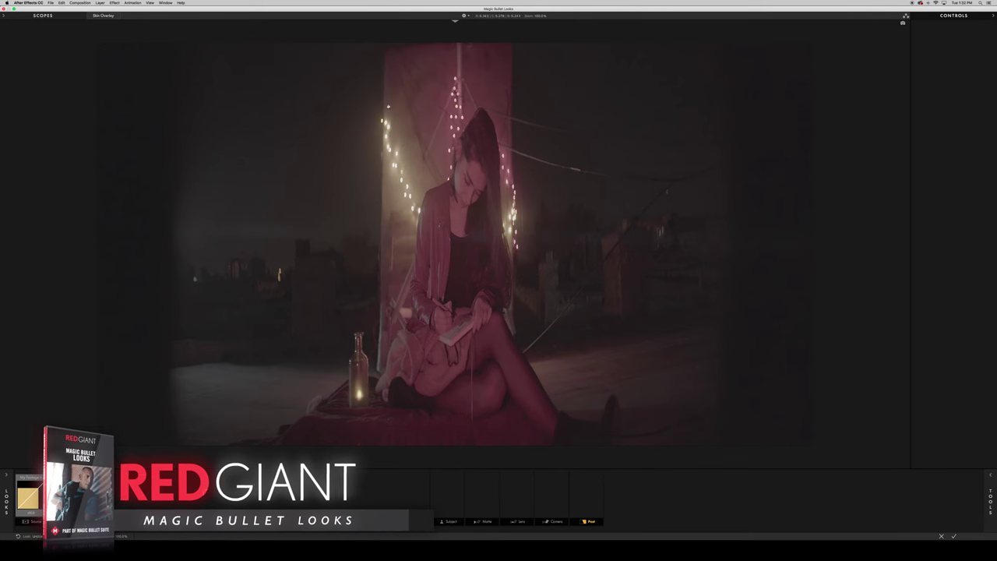
# Step: Try the S-Log2 gamut for the footage input, then reset the input preset to None
pyautogui.click(28, 495)
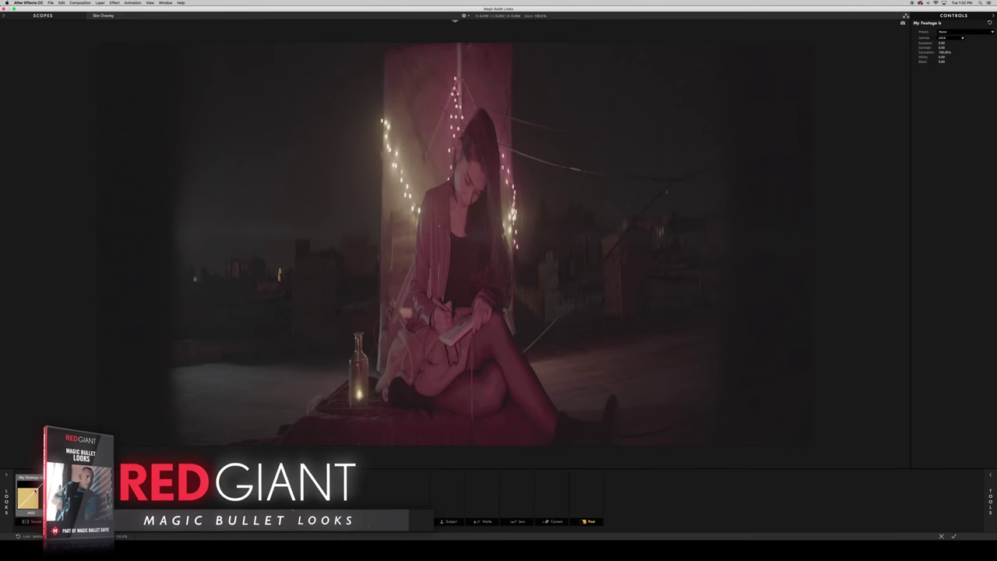
pyautogui.click(944, 39)
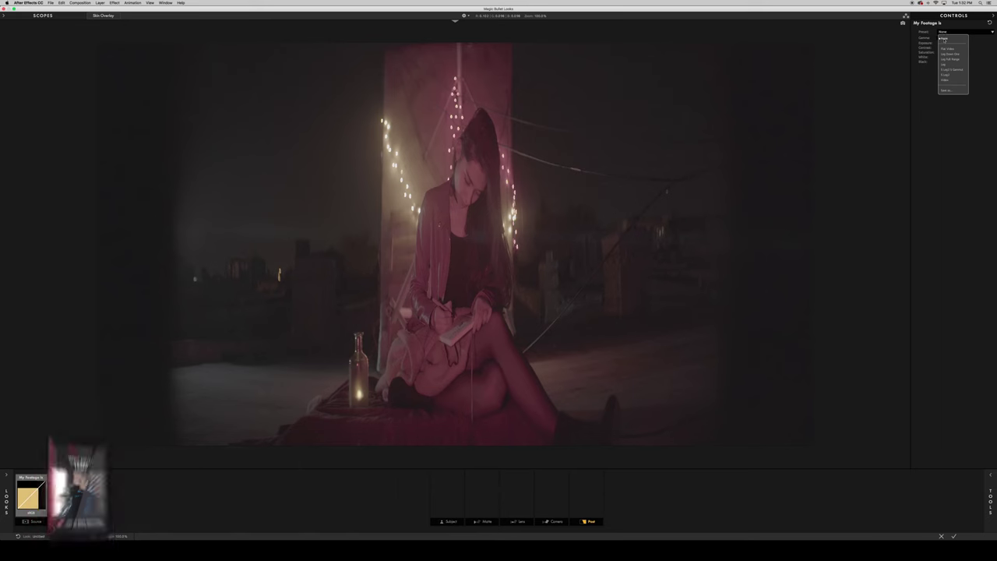
pyautogui.click(951, 70)
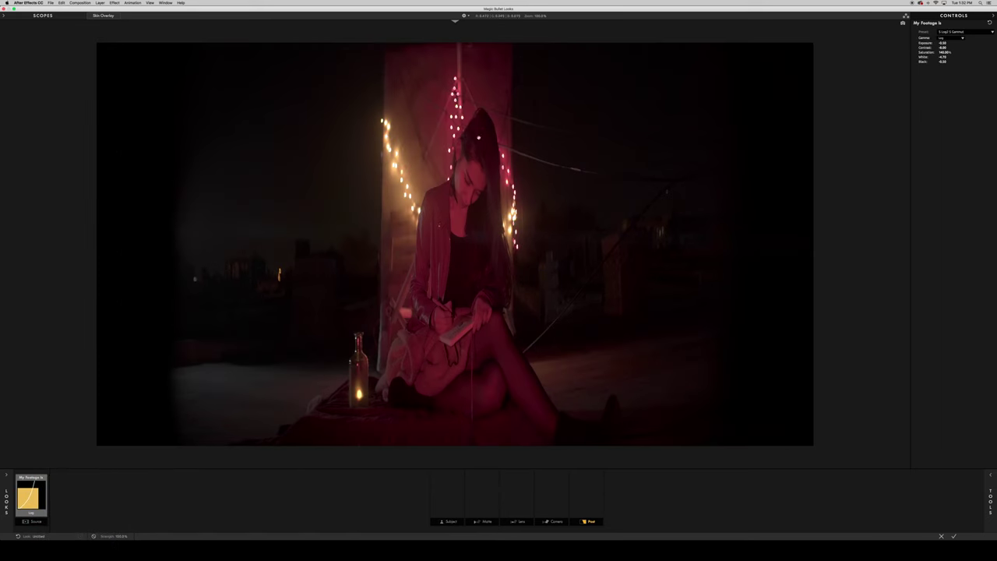
pyautogui.click(963, 31)
pyautogui.click(947, 35)
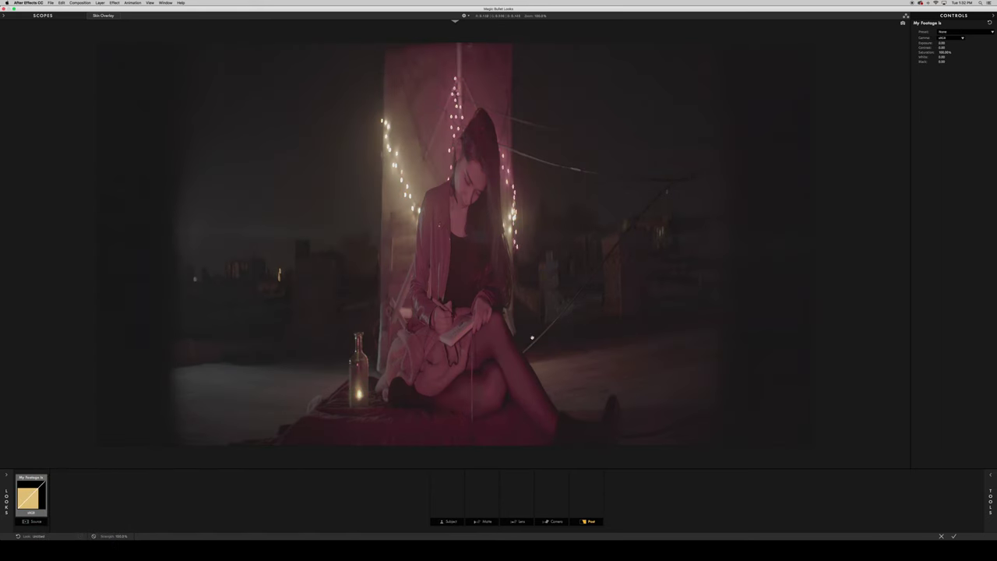
# Step: Add a LUT tool to the Post chain loading OSIRIS_M31 - LOG.cube, then show the Subject tools
pyautogui.click(986, 481)
pyautogui.doubleClick(947, 179)
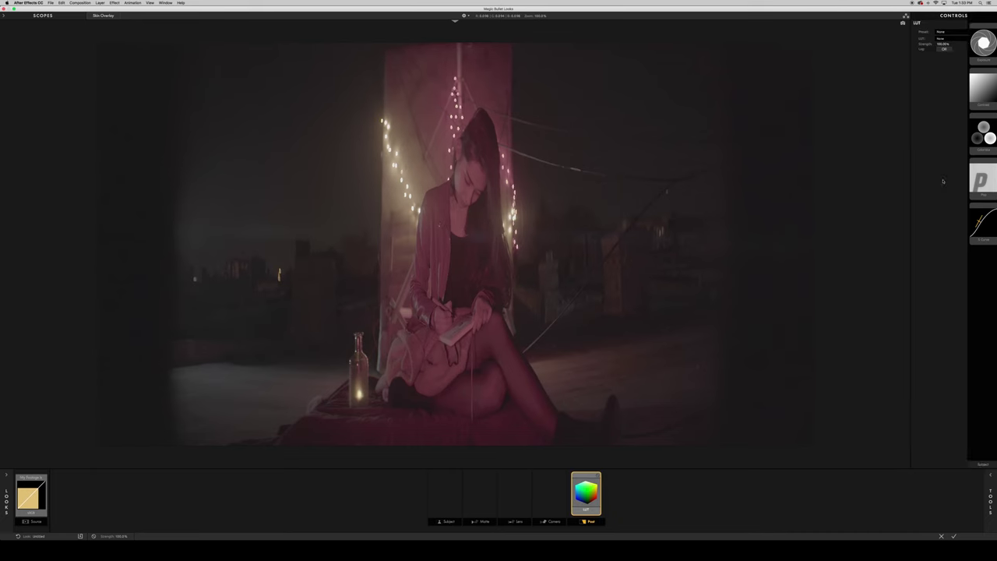
pyautogui.click(946, 39)
pyautogui.click(948, 133)
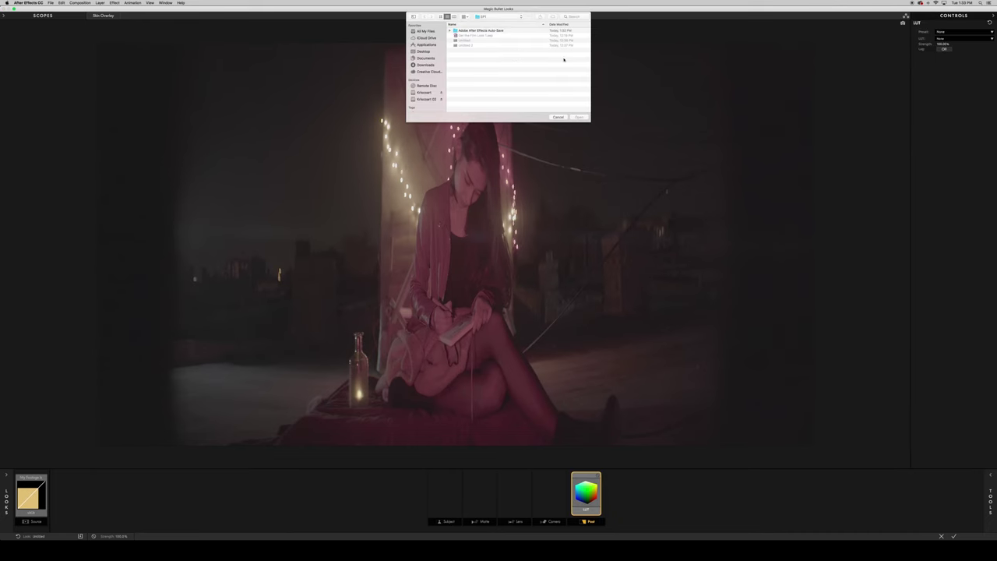
pyautogui.click(455, 45)
pyautogui.click(456, 54)
pyautogui.click(487, 59)
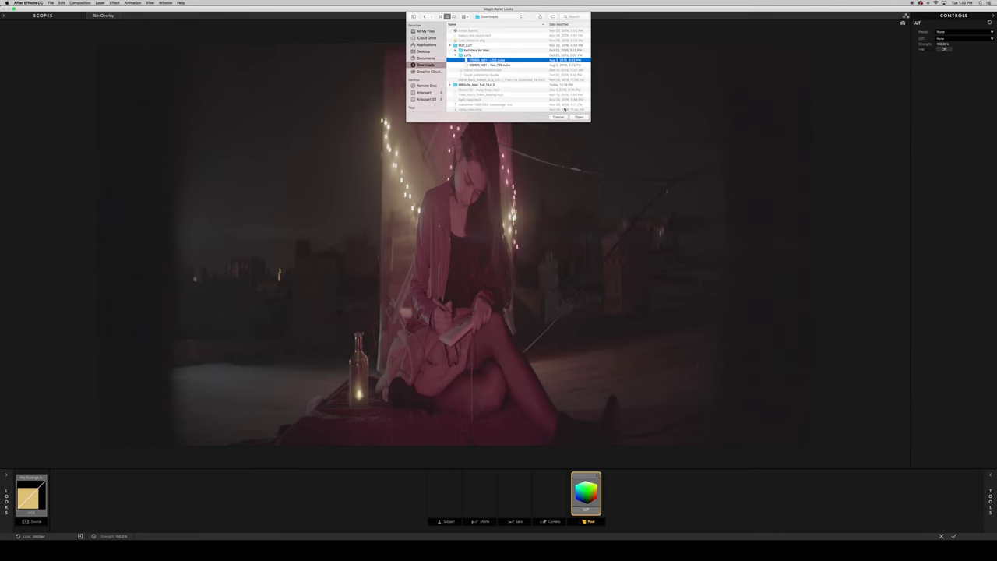
pyautogui.click(579, 117)
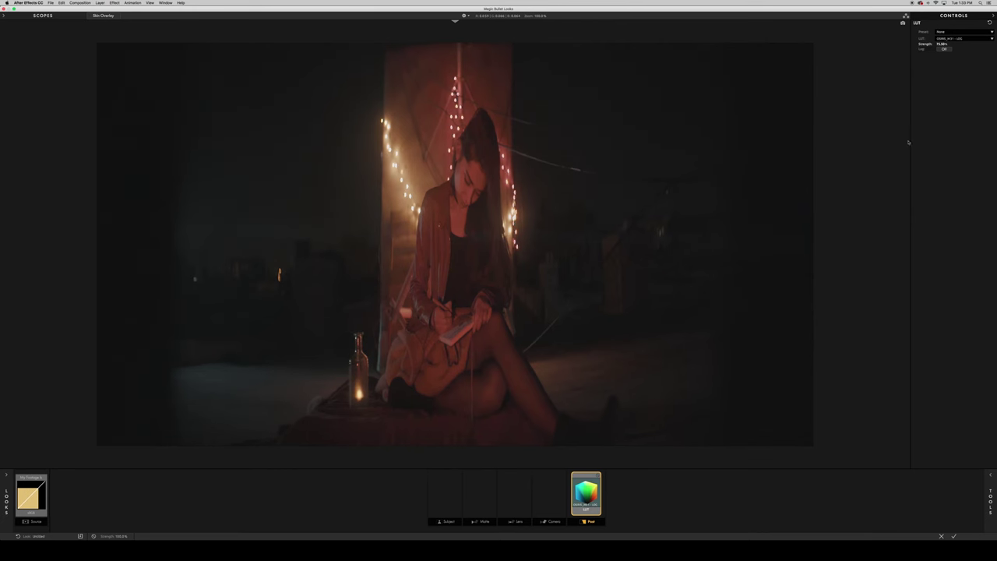
pyautogui.moveTo(993, 331)
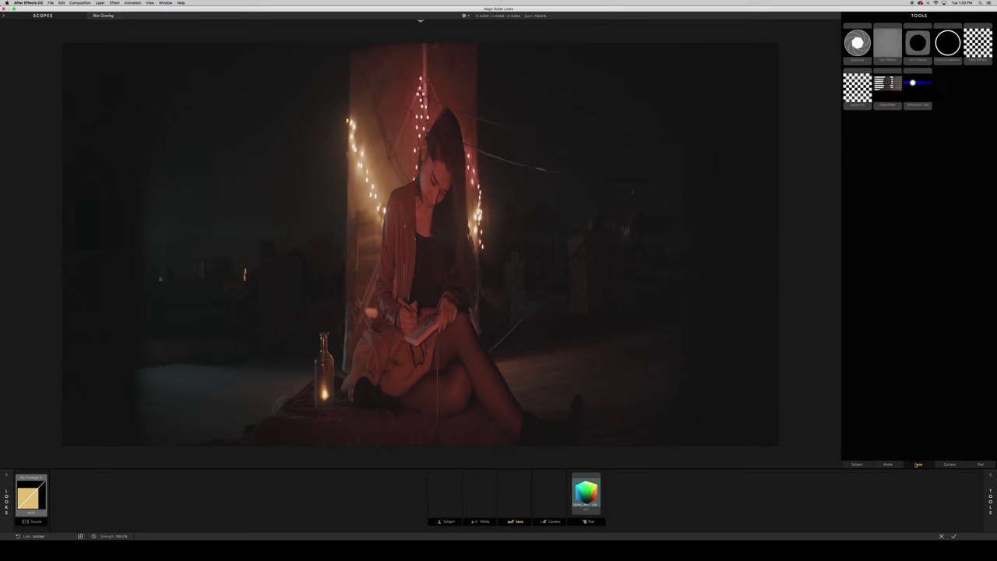
pyautogui.click(856, 465)
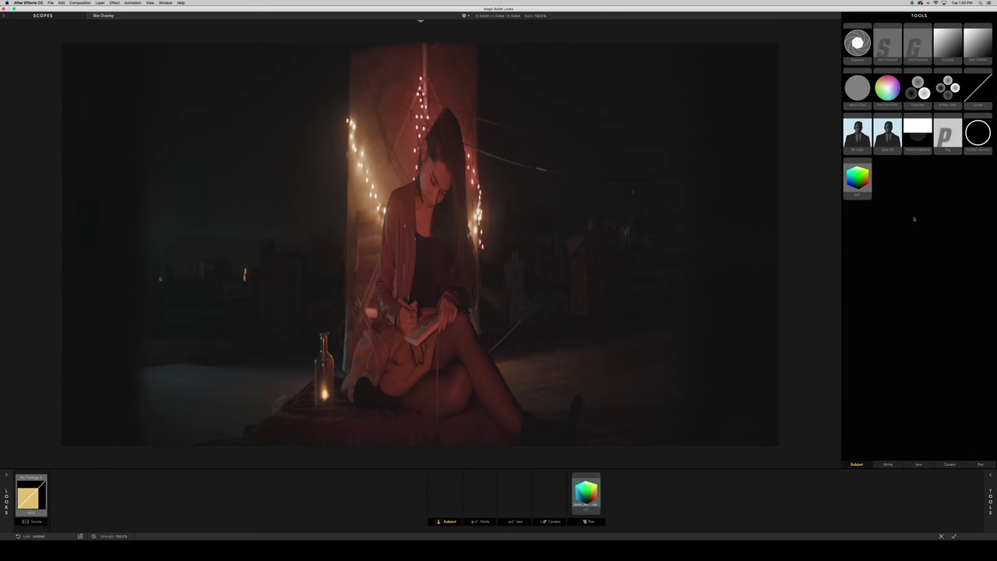
# Step: Add Shadows/Highlights, raise the shadows, and toggle it off and on to compare
pyautogui.doubleClick(911, 137)
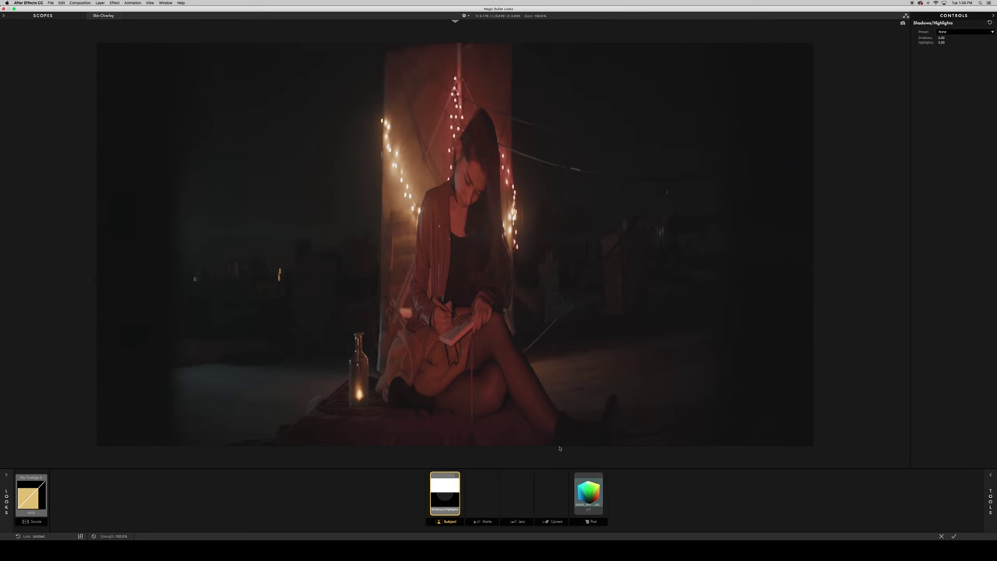
pyautogui.moveTo(941, 38)
pyautogui.mouseDown()
pyautogui.moveTo(958, 37)
pyautogui.moveTo(927, 42)
pyautogui.mouseUp()
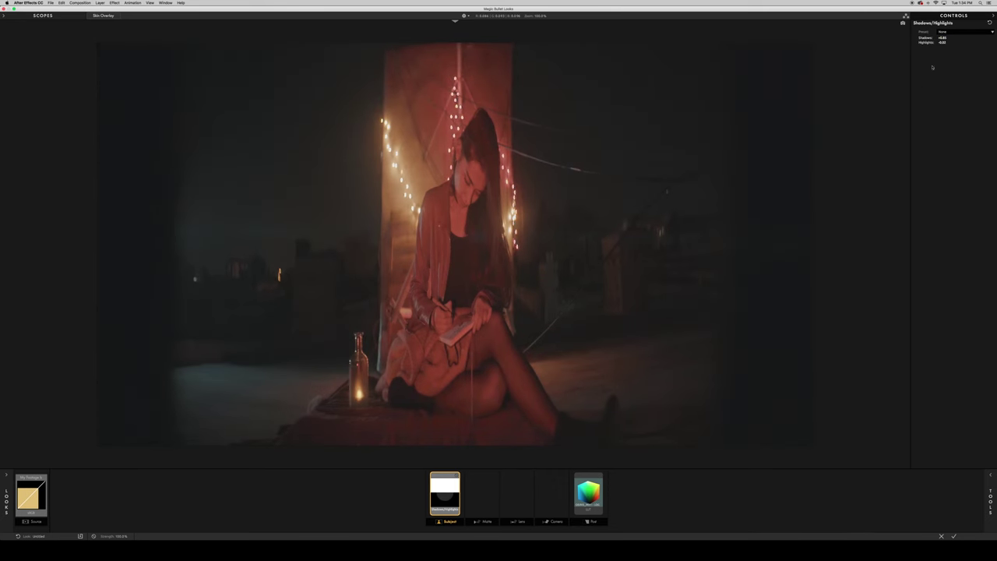
pyautogui.click(458, 474)
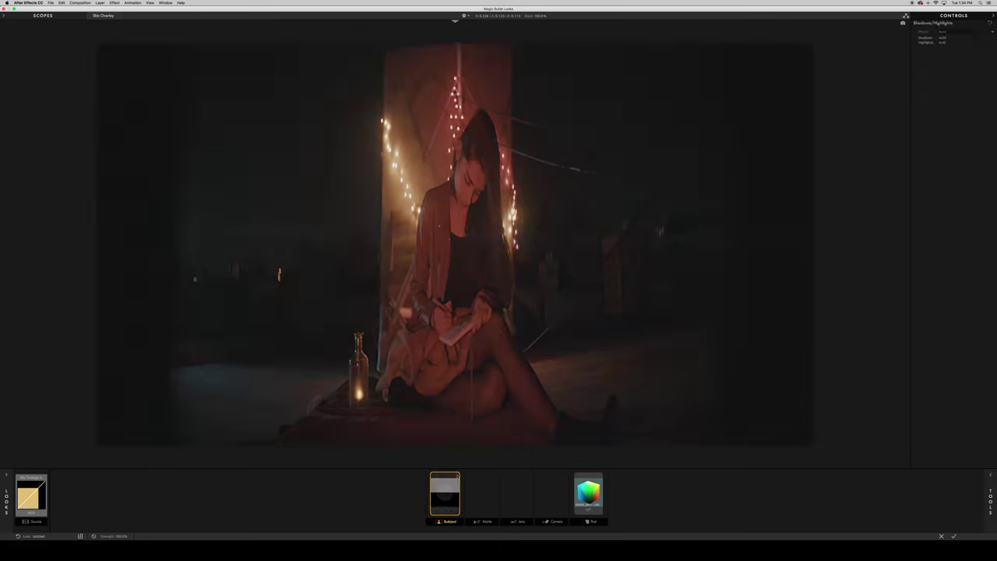
pyautogui.click(458, 474)
# Step: Add a Diffusion glow at 2.48% size, compare with it bypassed, then add Renoiser grain
pyautogui.moveTo(992, 499)
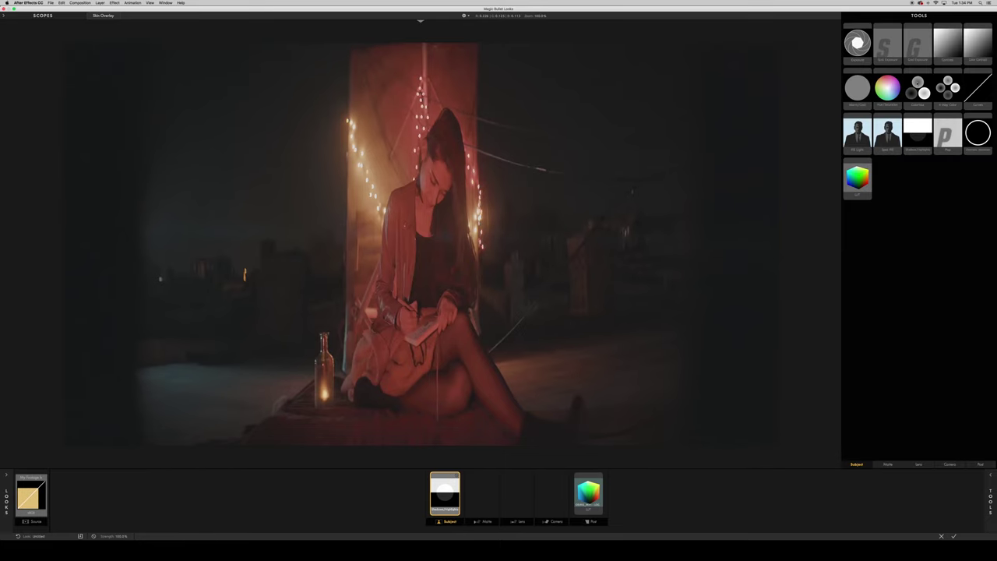
pyautogui.click(886, 464)
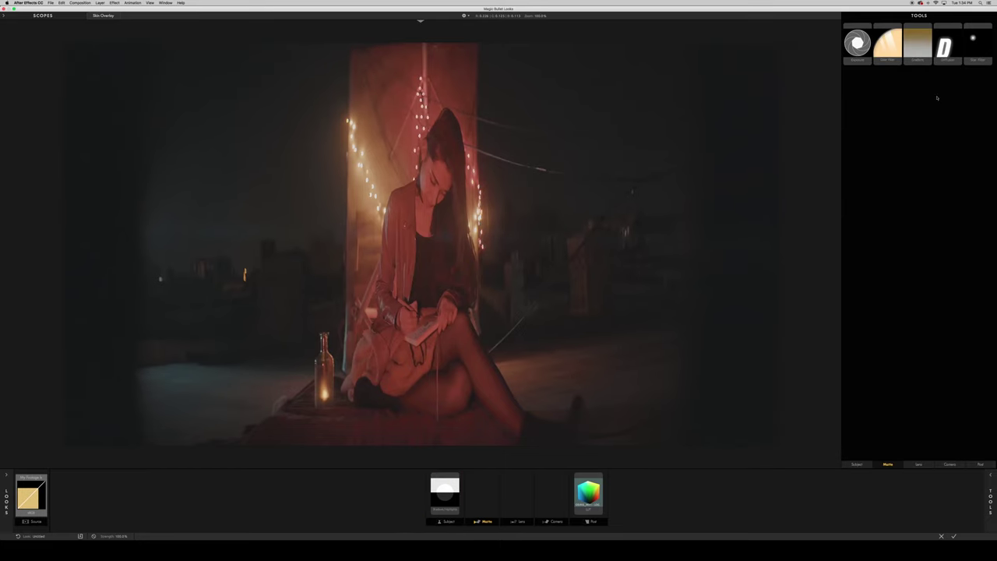
pyautogui.doubleClick(945, 47)
pyautogui.moveTo(962, 37); pyautogui.dragTo(966, 38)
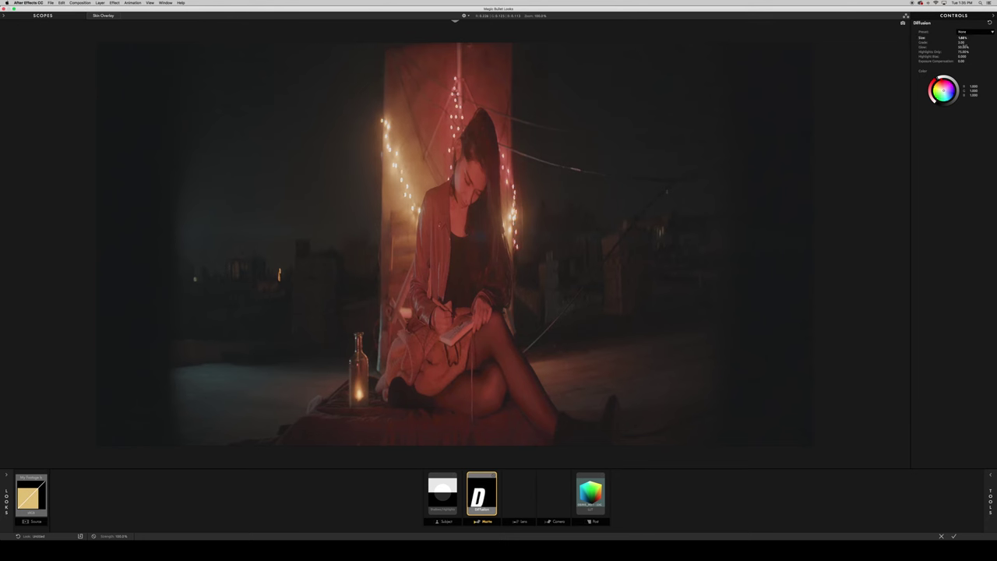
pyautogui.click(492, 475)
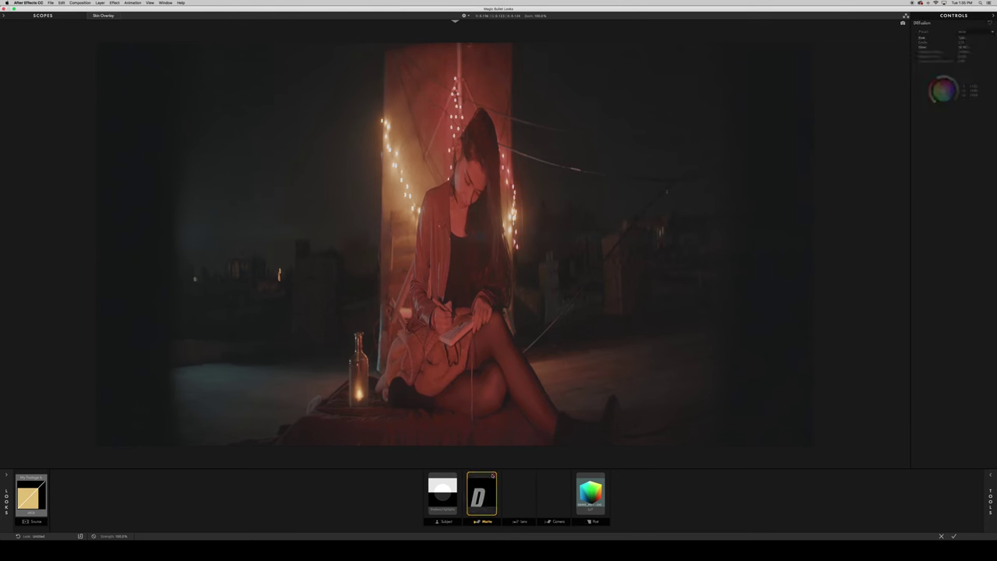
pyautogui.click(493, 475)
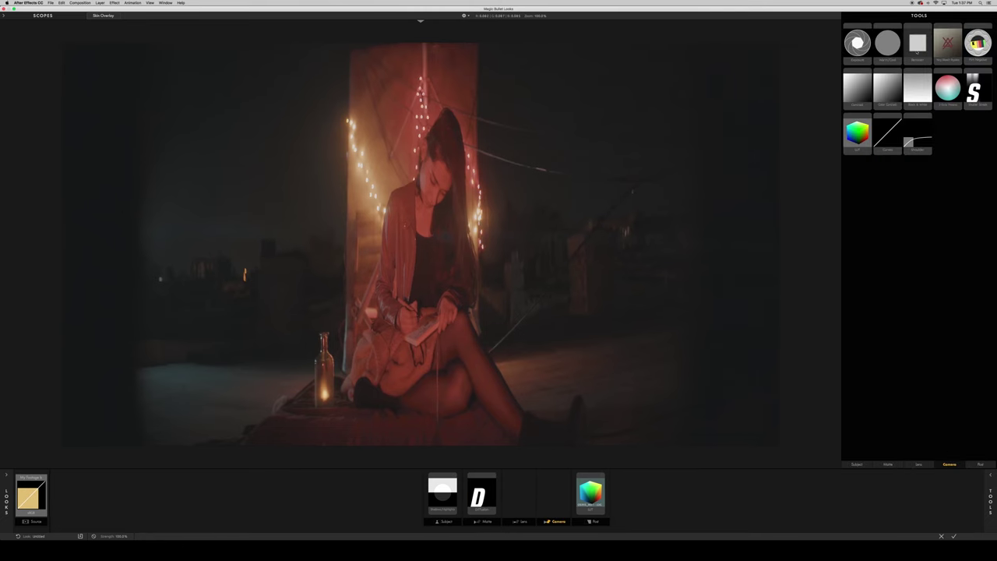
pyautogui.doubleClick(917, 45)
# Step: Re-enable Renoiser, try the 16mm, Park City and Super 8 grain presets, then delete Mojo II
pyautogui.scroll(5, 467, 195)
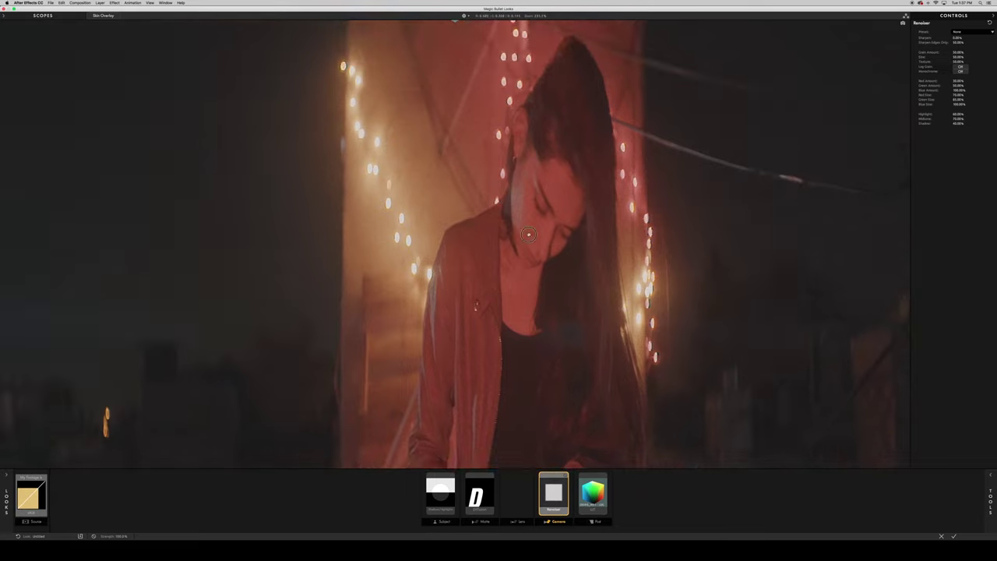
pyautogui.click(567, 476)
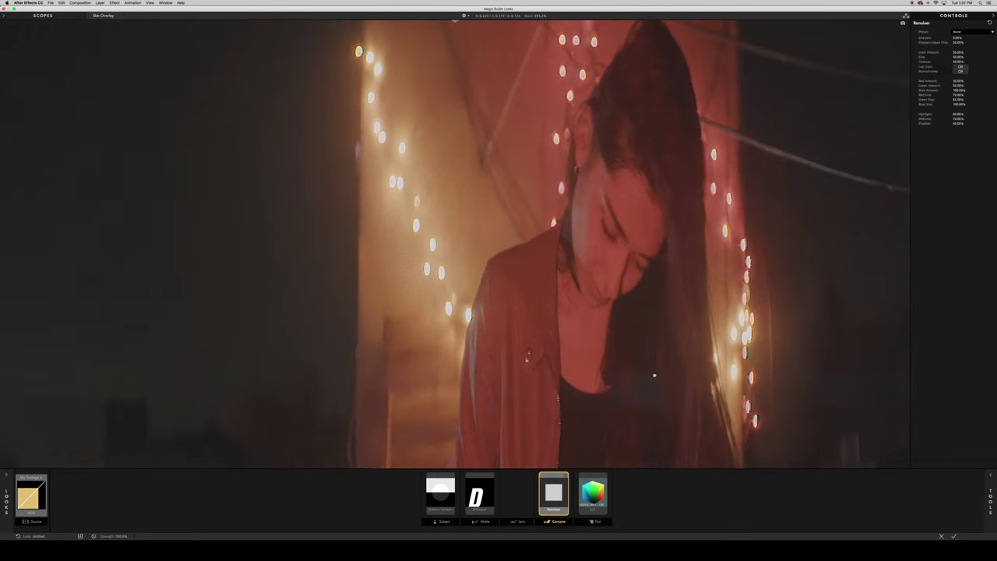
pyautogui.click(970, 30)
pyautogui.click(969, 49)
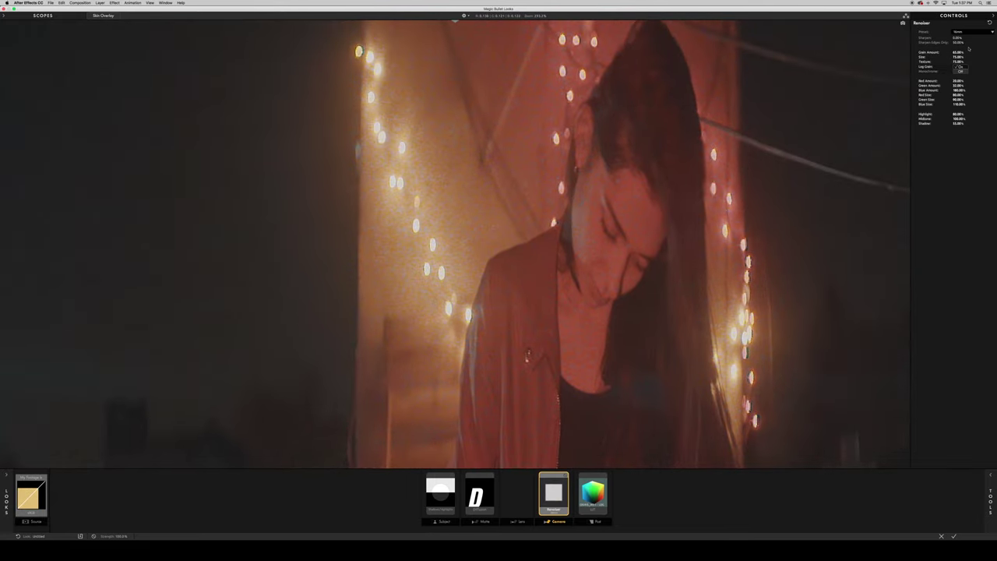
pyautogui.click(969, 31)
pyautogui.click(966, 117)
pyautogui.click(969, 31)
pyautogui.click(966, 125)
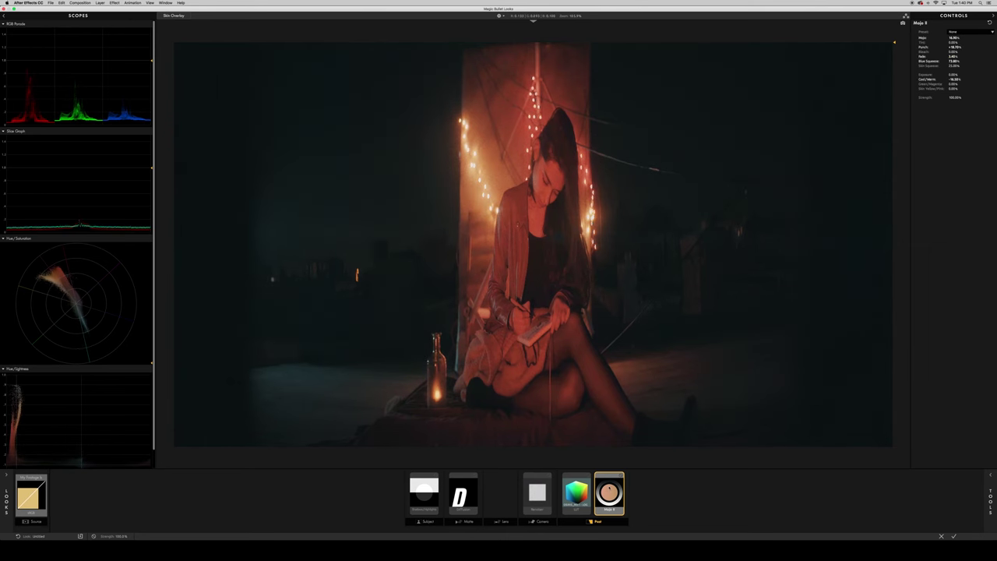
pyautogui.press('Delete')
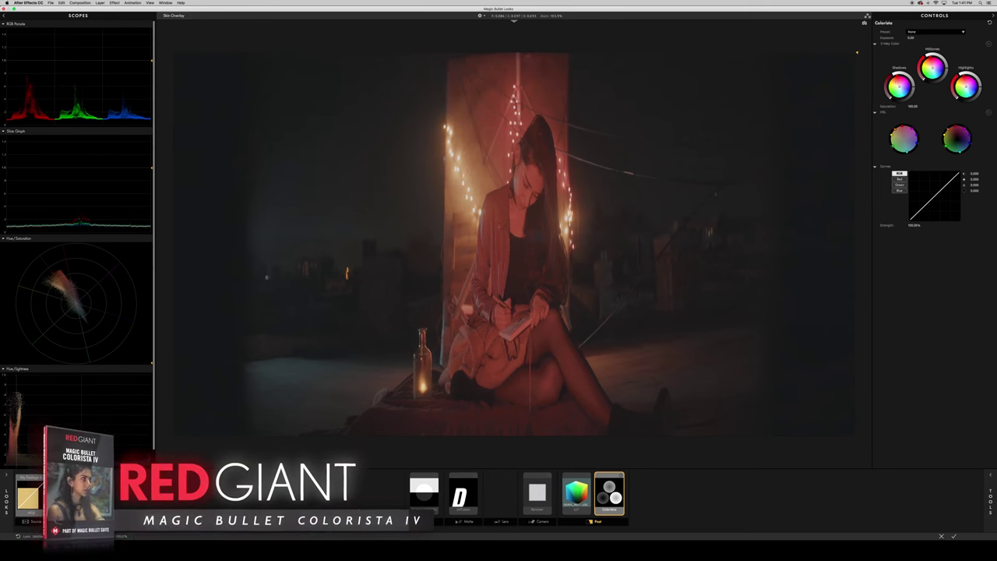
# Step: Push Colorista's shadows toward teal and lift the top of the RGB curve slightly
pyautogui.moveTo(899, 88); pyautogui.dragTo(889, 93)
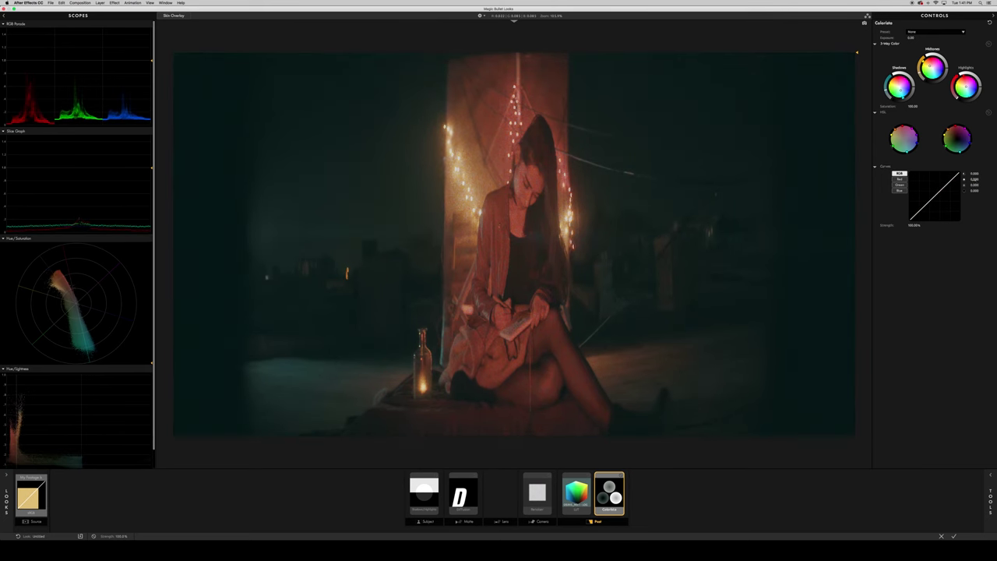
pyautogui.moveTo(947, 185); pyautogui.dragTo(944, 180)
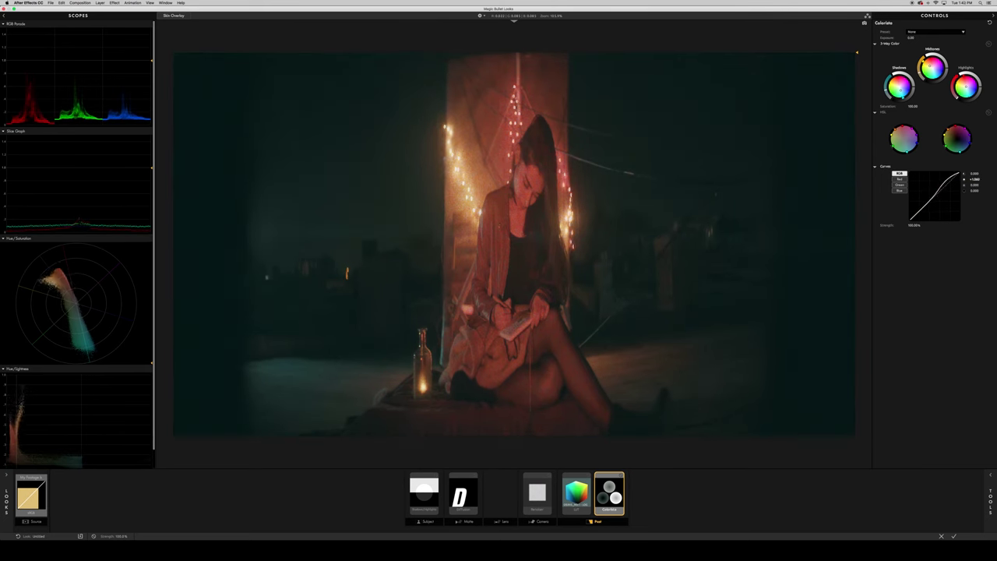
pyautogui.moveTo(943, 179); pyautogui.dragTo(939, 191)
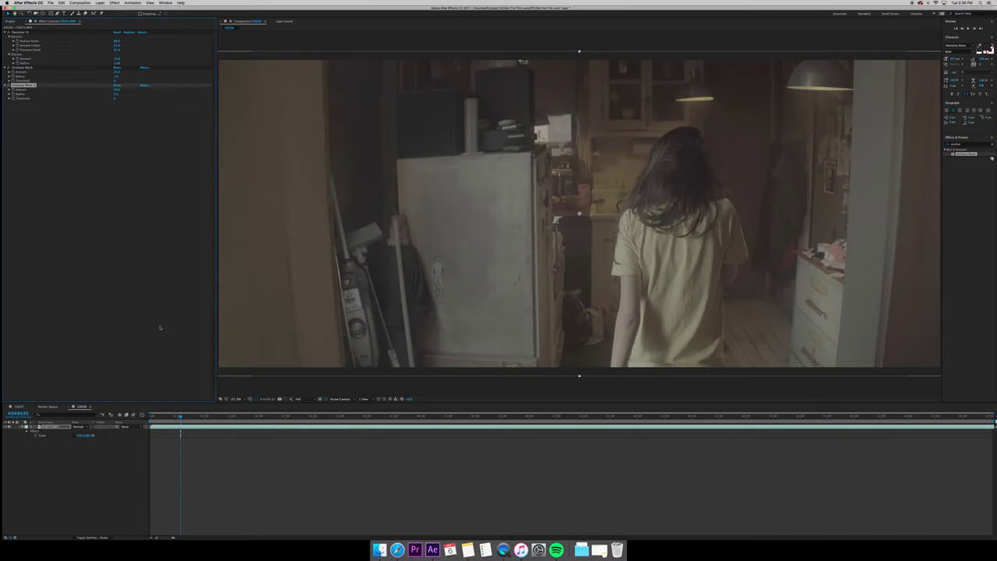
# Step: Apply Magic Bullet Looks to the kitchen clip of the girl walking away
pyautogui.moveTo(963, 145); pyautogui.dragTo(857, 179)
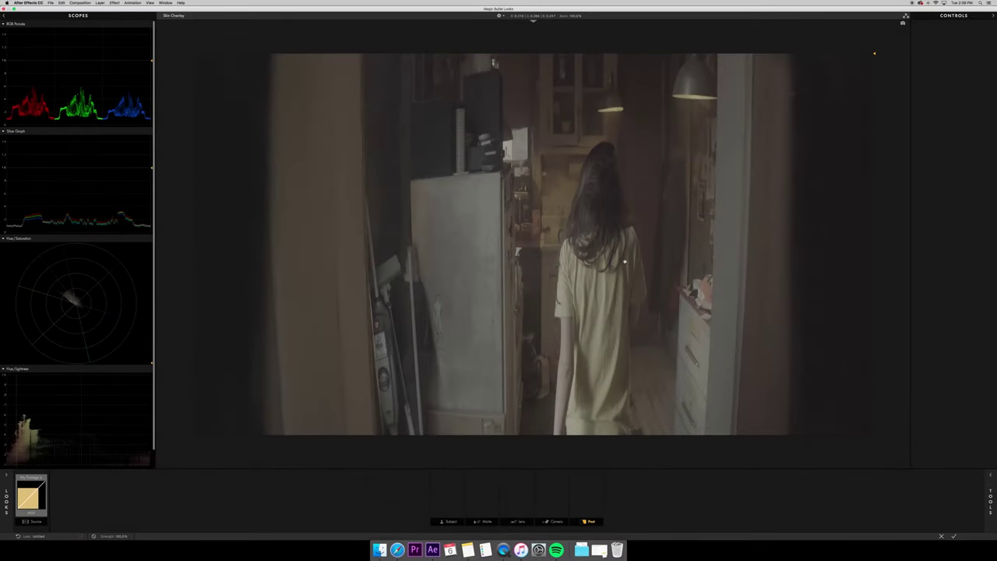
# Step: Compare against the Fight Club reference, then the green room frame; add Renoiser grain
pyautogui.click(533, 22)
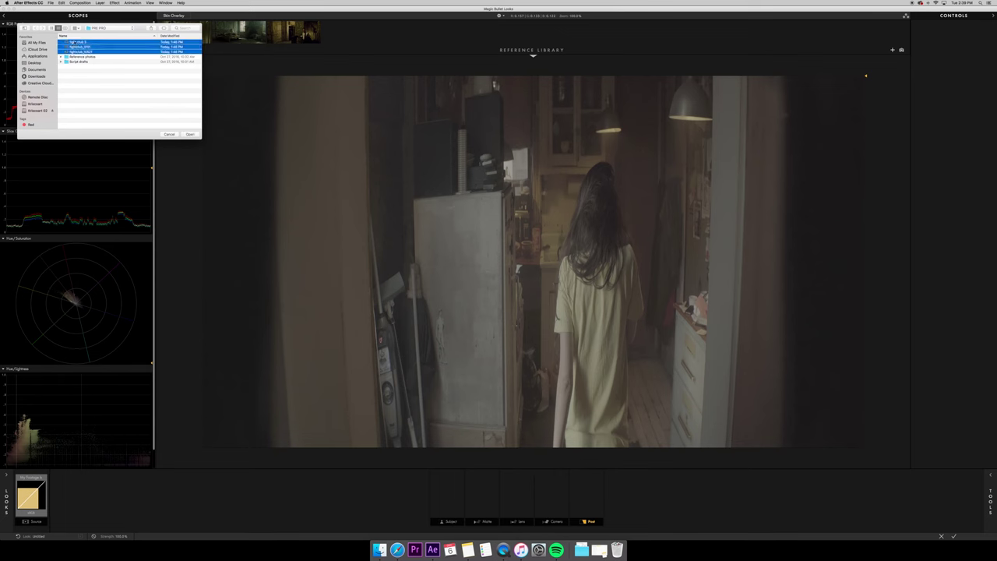
pyautogui.click(168, 135)
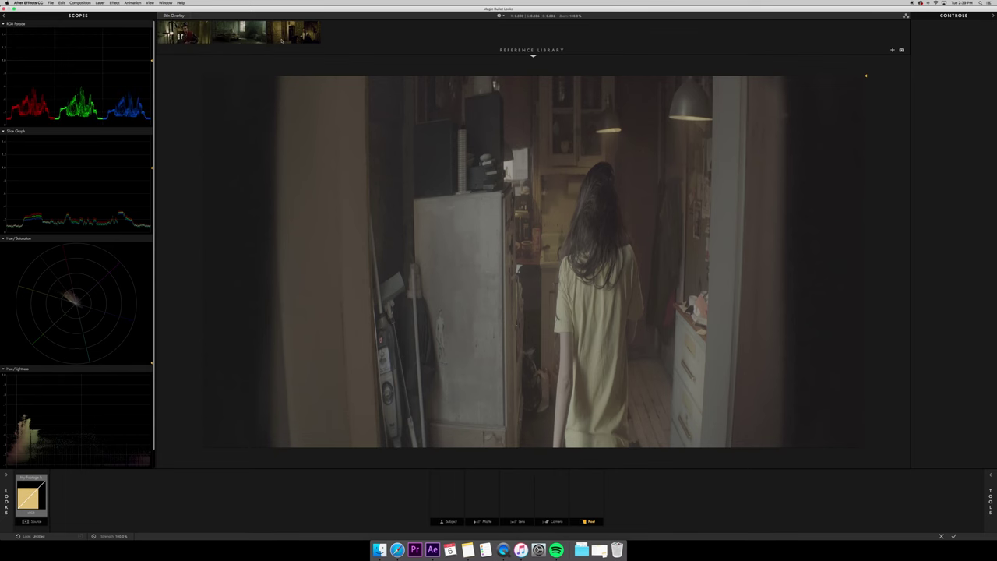
pyautogui.click(295, 35)
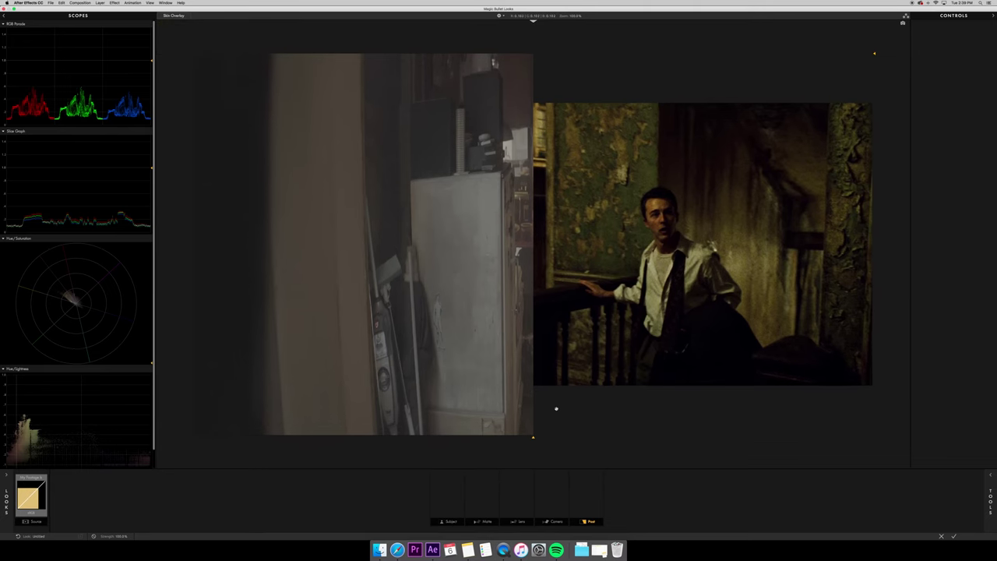
pyautogui.moveTo(534, 438); pyautogui.dragTo(620, 434)
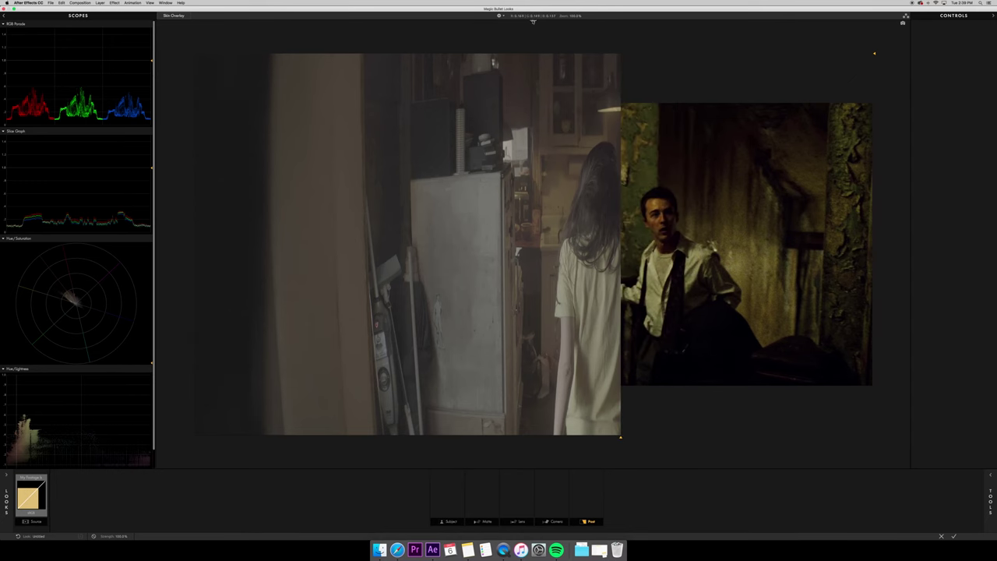
pyautogui.click(238, 31)
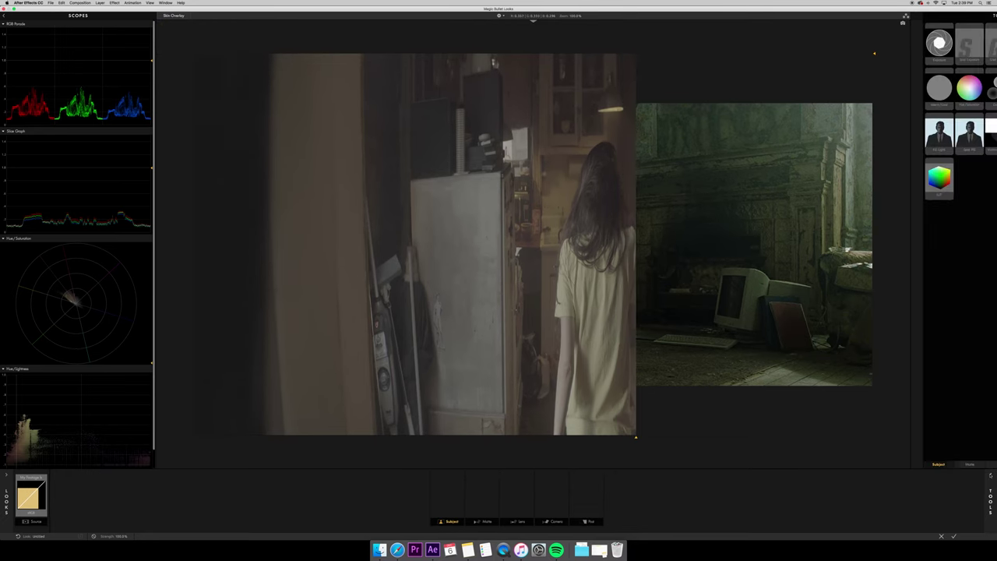
pyautogui.doubleClick(978, 43)
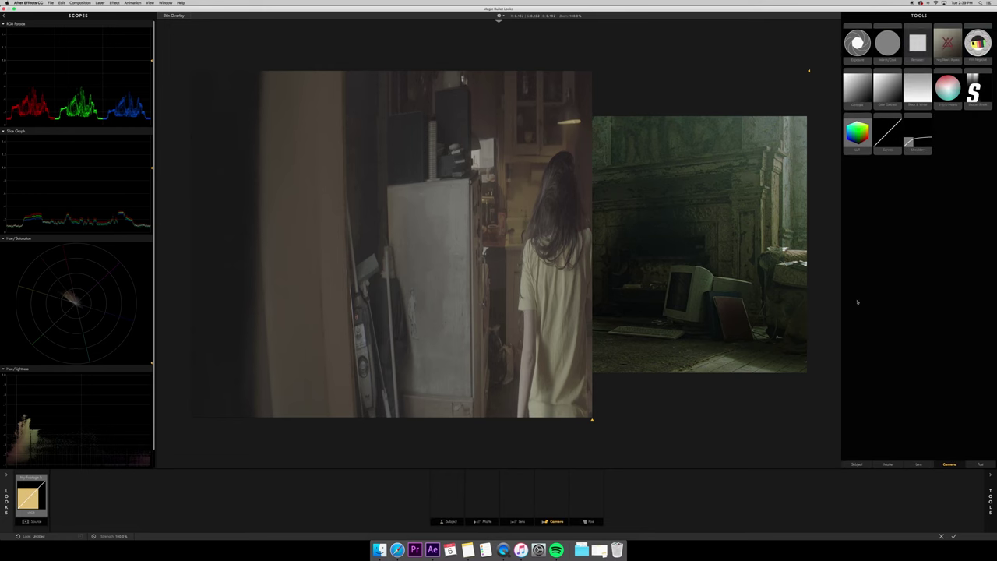
# Step: Enable Renoiser grain on the kitchen clip without choosing a preset
pyautogui.scroll(3, 583, 178)
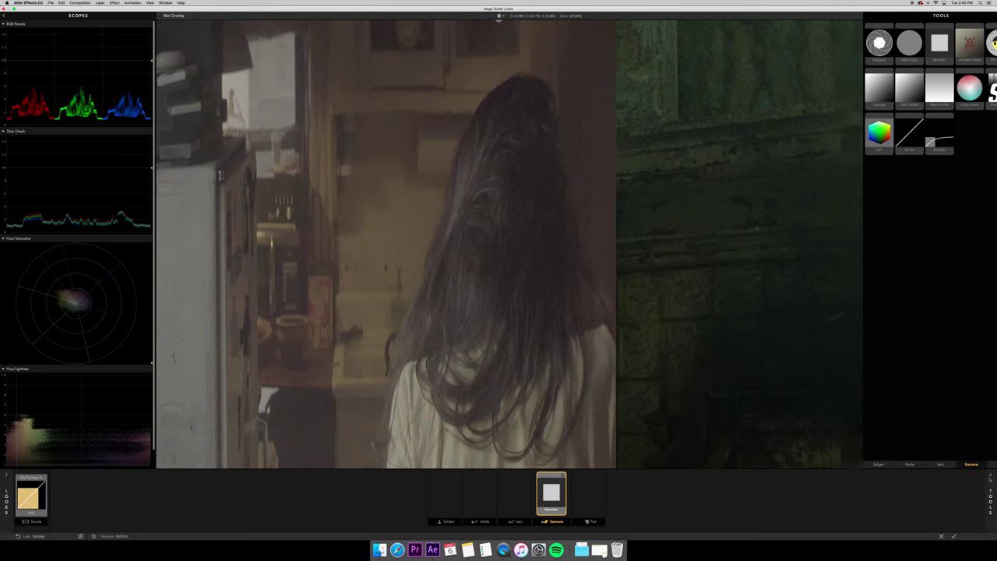
pyautogui.click(551, 490)
pyautogui.click(964, 32)
pyautogui.click(963, 36)
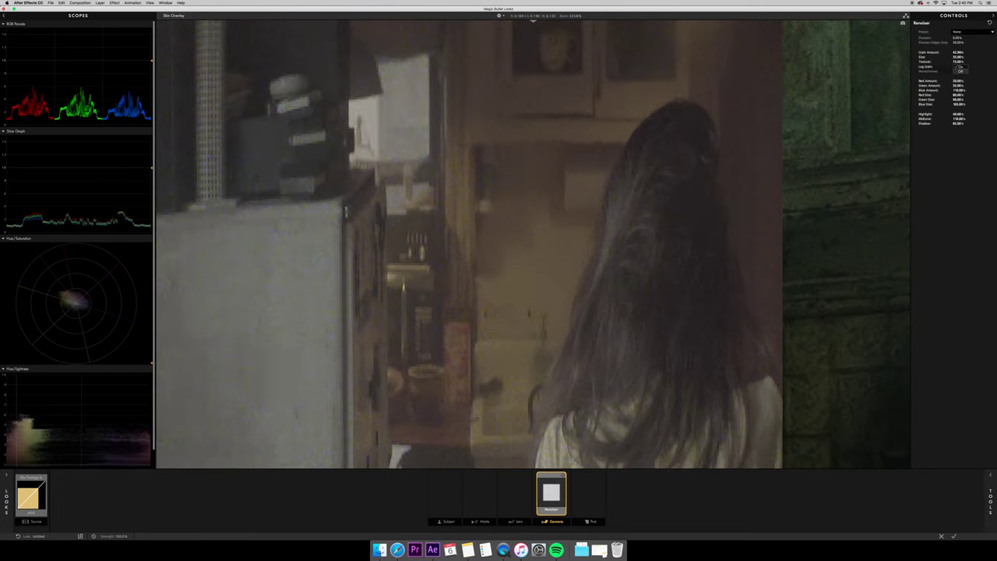
# Step: Add a Diffusion glow from the Matte tools, then show the Post tools in the library
pyautogui.scroll(-3, 719, 121)
pyautogui.moveTo(965, 345)
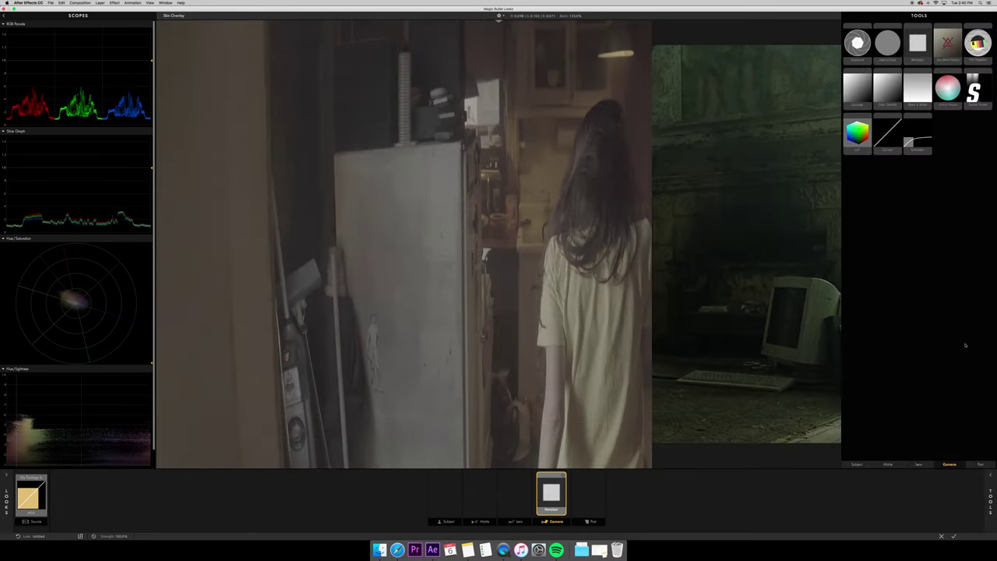
pyautogui.click(889, 465)
pyautogui.doubleClick(974, 39)
pyautogui.click(979, 33)
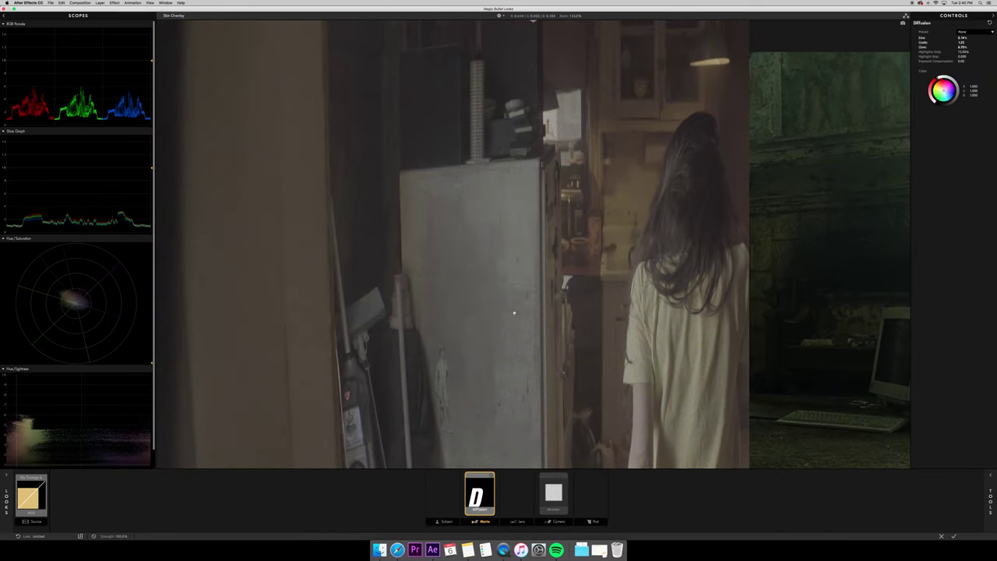
pyautogui.moveTo(987, 471)
pyautogui.click(918, 465)
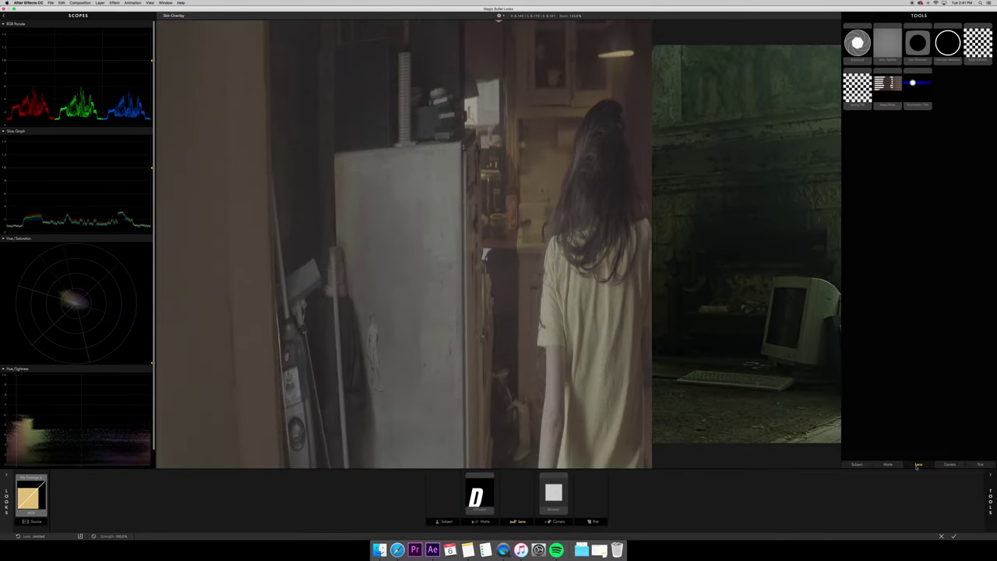
pyautogui.click(977, 465)
# Step: Add Mojo II, try the Blue Squeeze Blue preset, then reset it to None
pyautogui.doubleClick(917, 178)
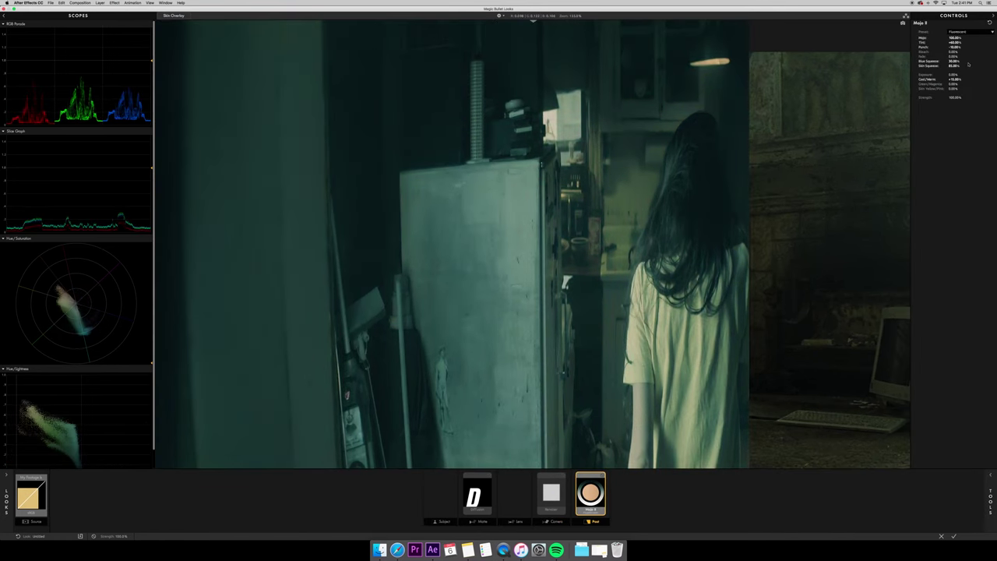
pyautogui.click(959, 31)
pyautogui.click(962, 49)
pyautogui.click(960, 31)
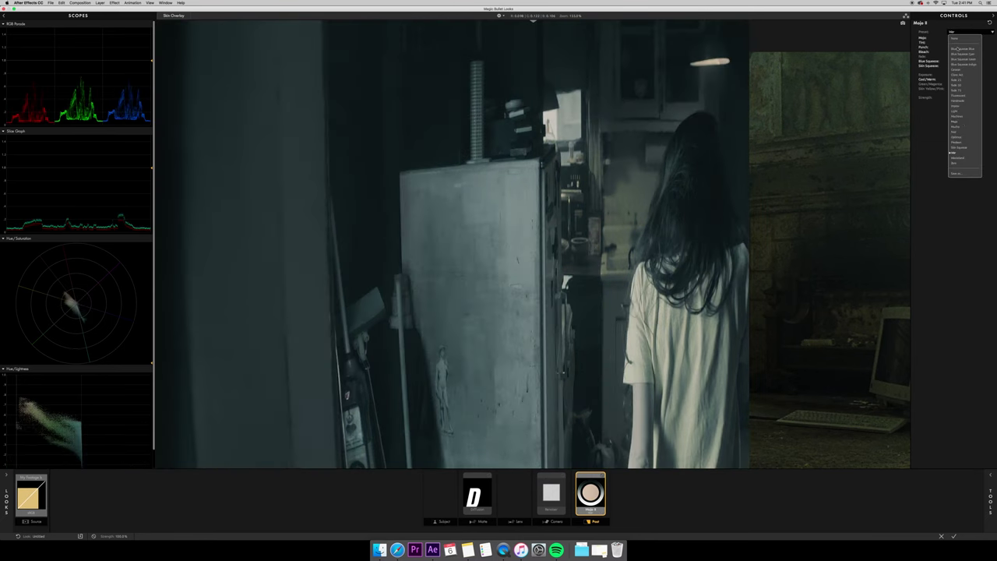
pyautogui.click(950, 37)
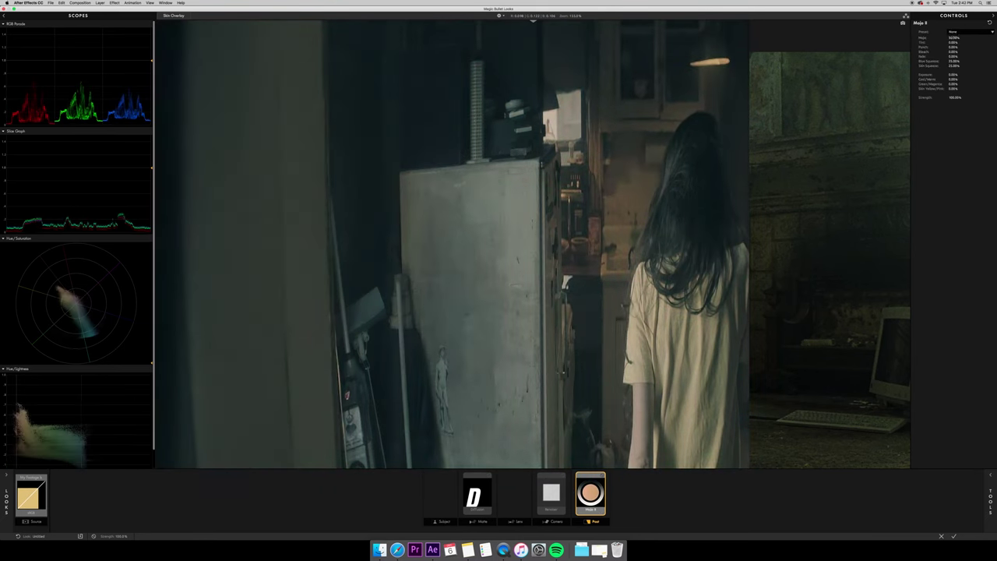
# Step: Set Mojo II Tint to about +38% and Green/Magenta to about -65%, then delete it
pyautogui.moveTo(952, 42); pyautogui.dragTo(980, 42)
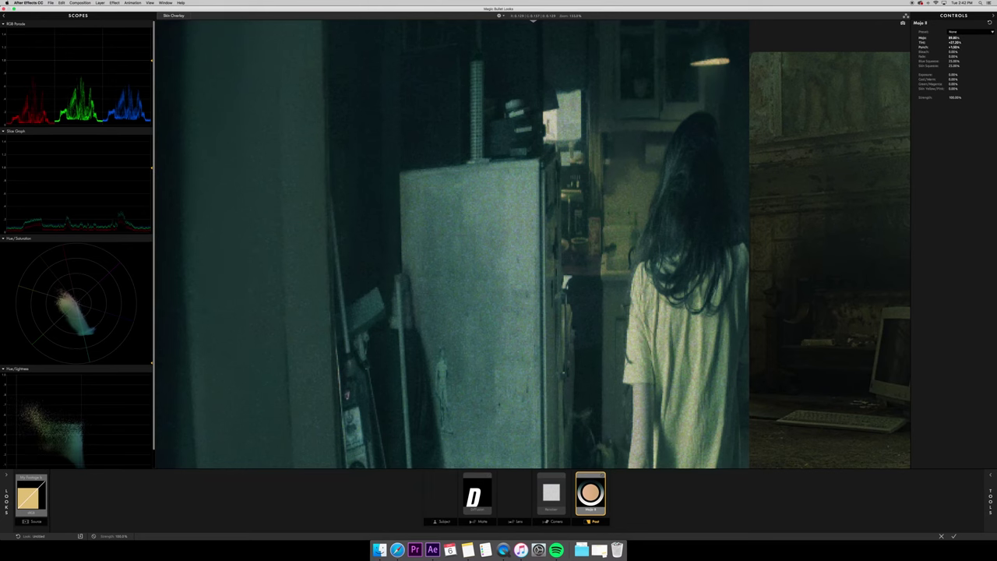
pyautogui.moveTo(953, 83); pyautogui.dragTo(934, 84)
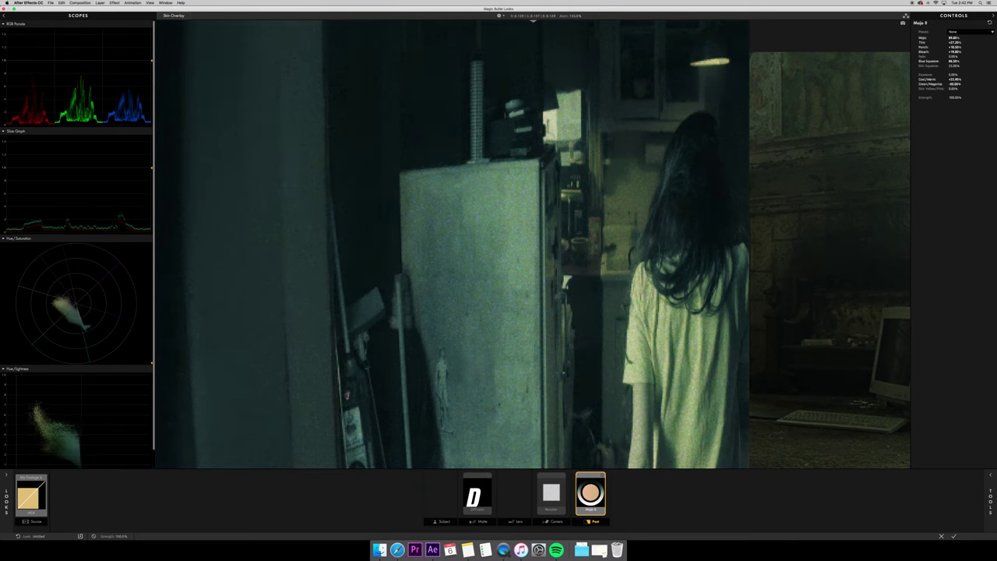
pyautogui.scroll(-3, 661, 438)
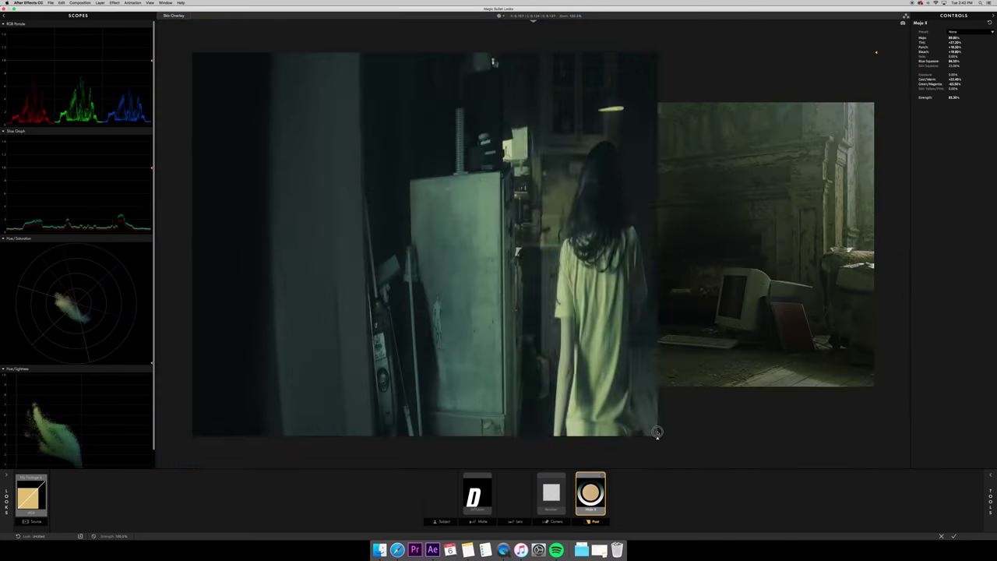
pyautogui.press('Delete')
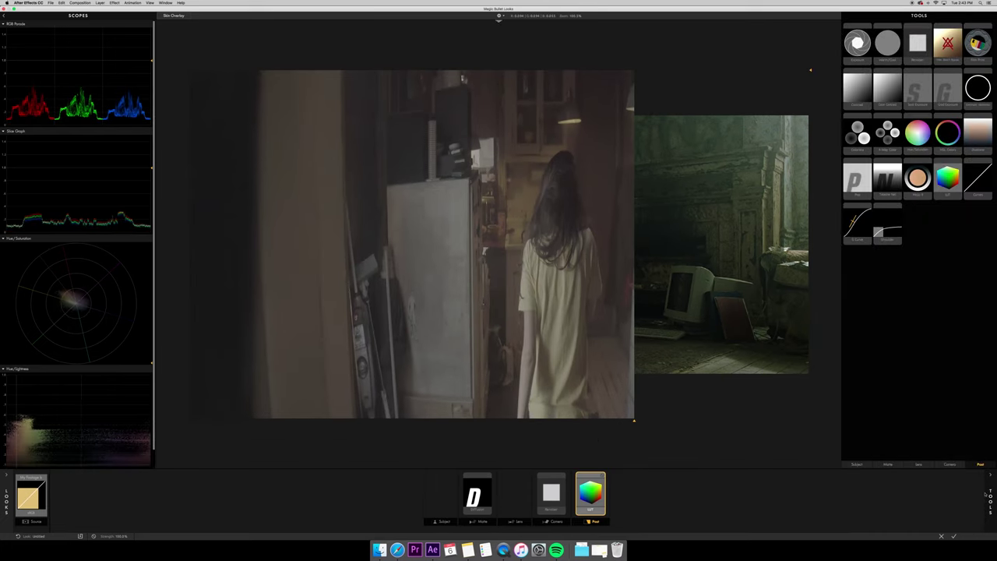
# Step: Load a LUT file, add Colorista to the Post chain, and widen the graded side of the split
pyautogui.click(964, 38)
pyautogui.click(949, 124)
pyautogui.doubleClick(499, 78)
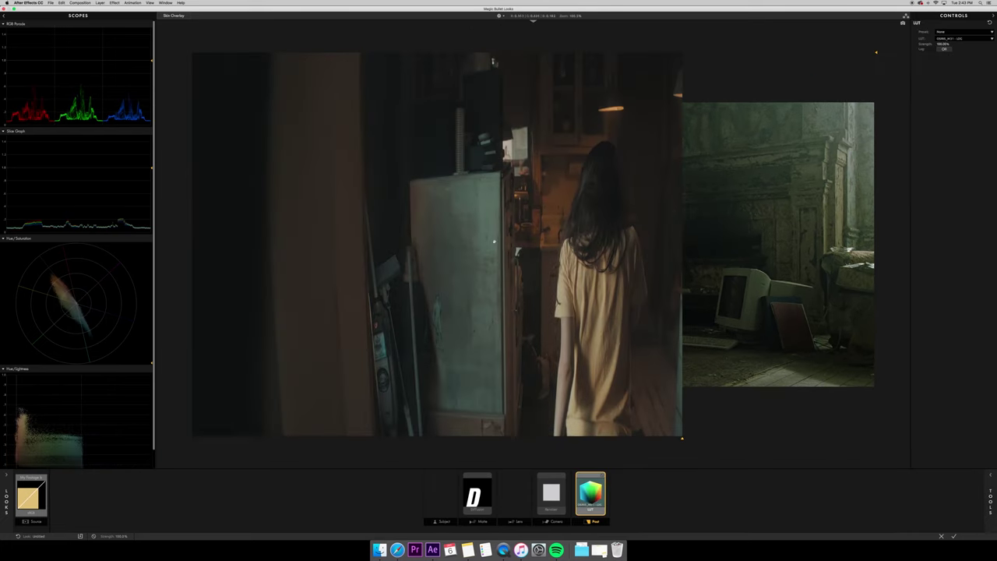
pyautogui.moveTo(861, 39); pyautogui.dragTo(606, 492)
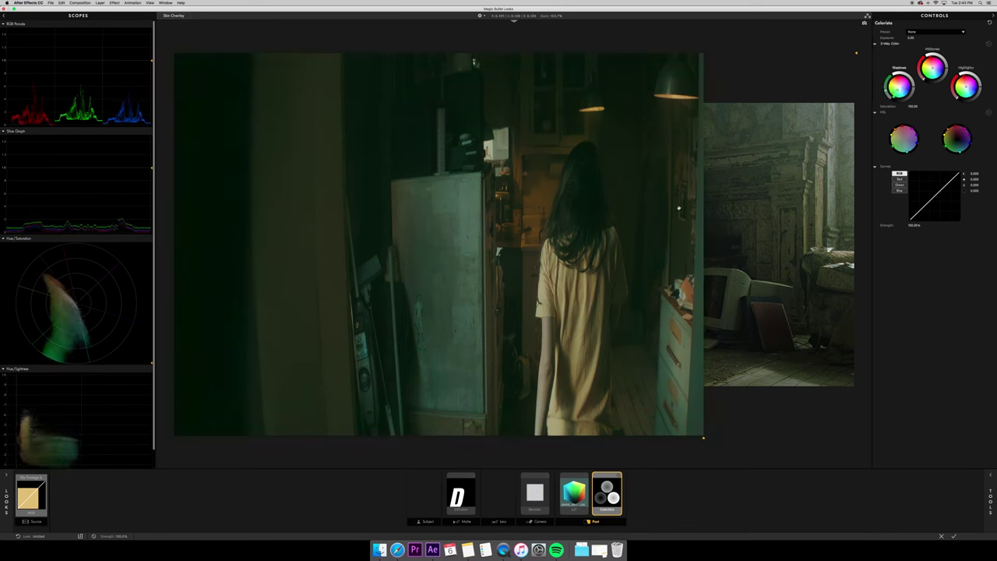
pyautogui.moveTo(701, 427); pyautogui.dragTo(736, 426)
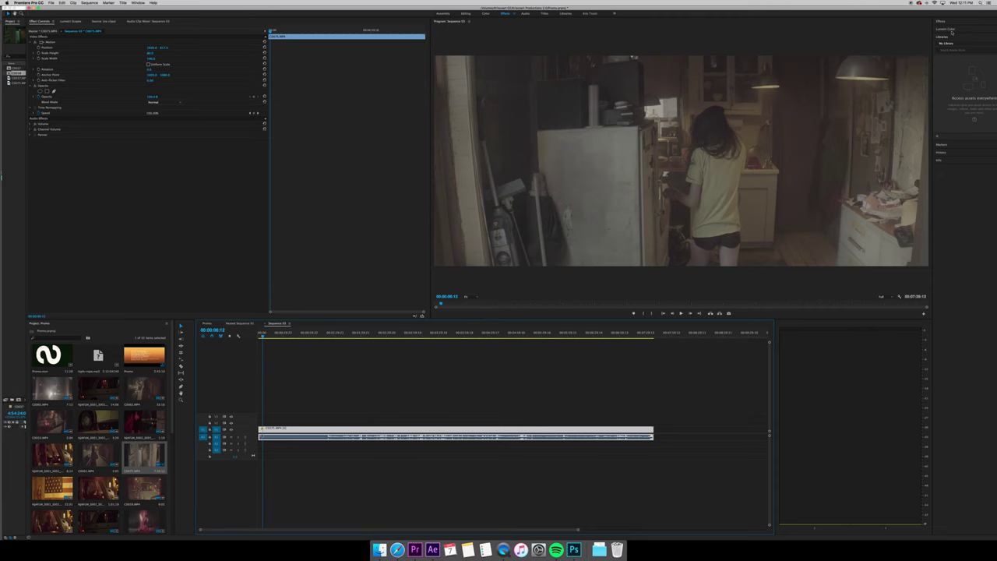
# Step: Expand Effects and choose Nest for clip C0075.MP4 from its timeline menu
pyautogui.click(953, 23)
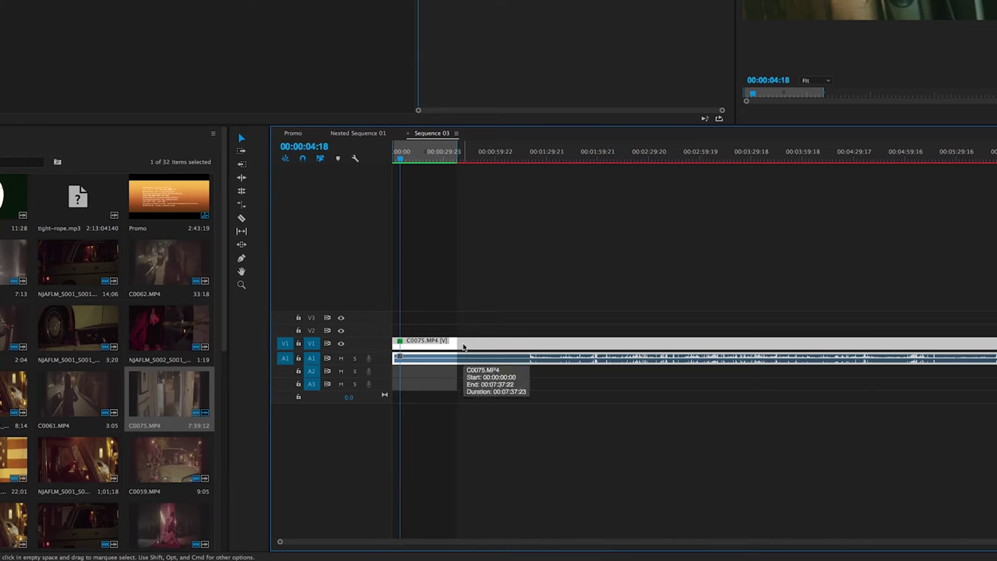
pyautogui.rightClick(461, 345)
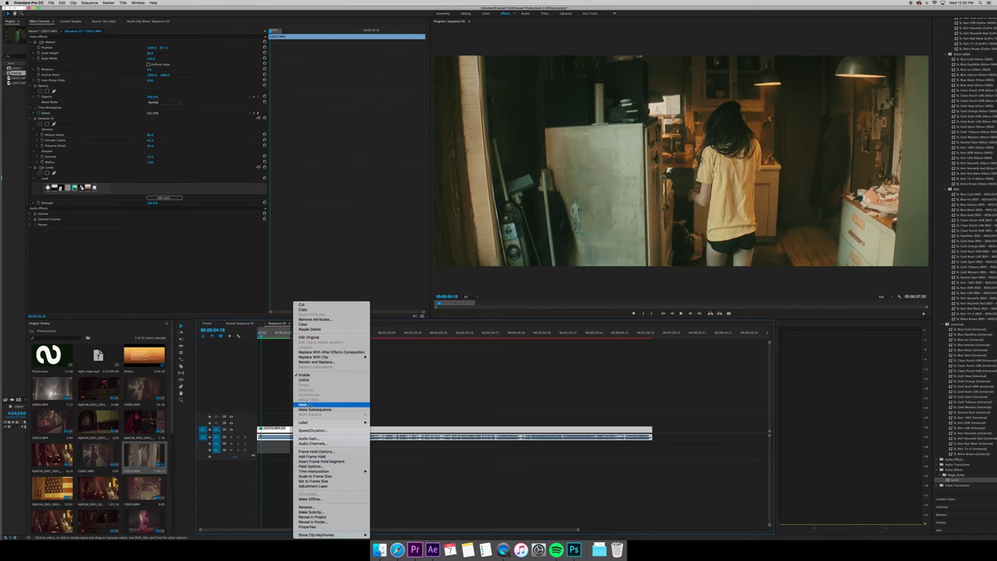
pyautogui.click(309, 405)
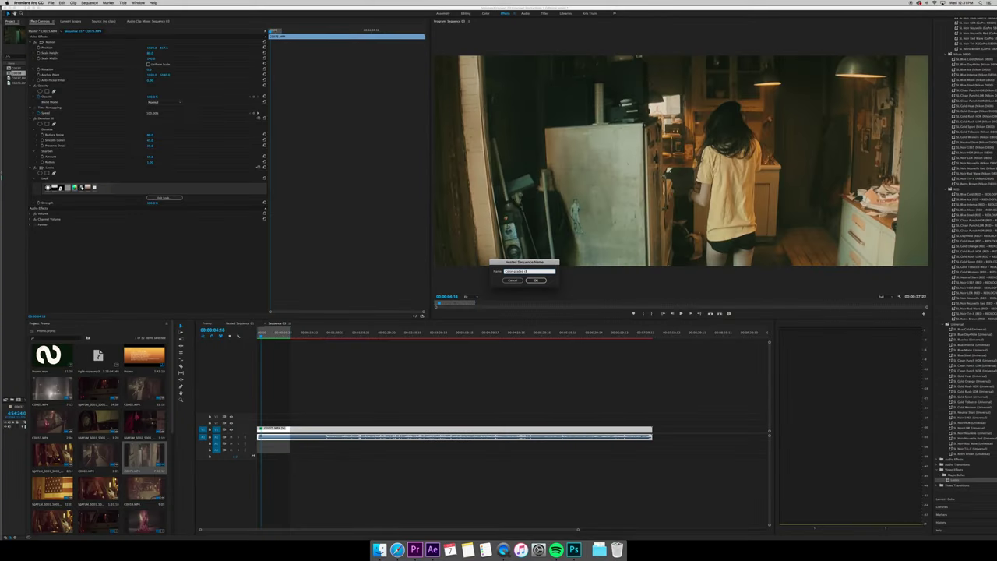
# Step: Accept the nest name 'Color graded clip', razor-split it and delete the unwanted piece
pyautogui.press('Return')
pyautogui.click(288, 429)
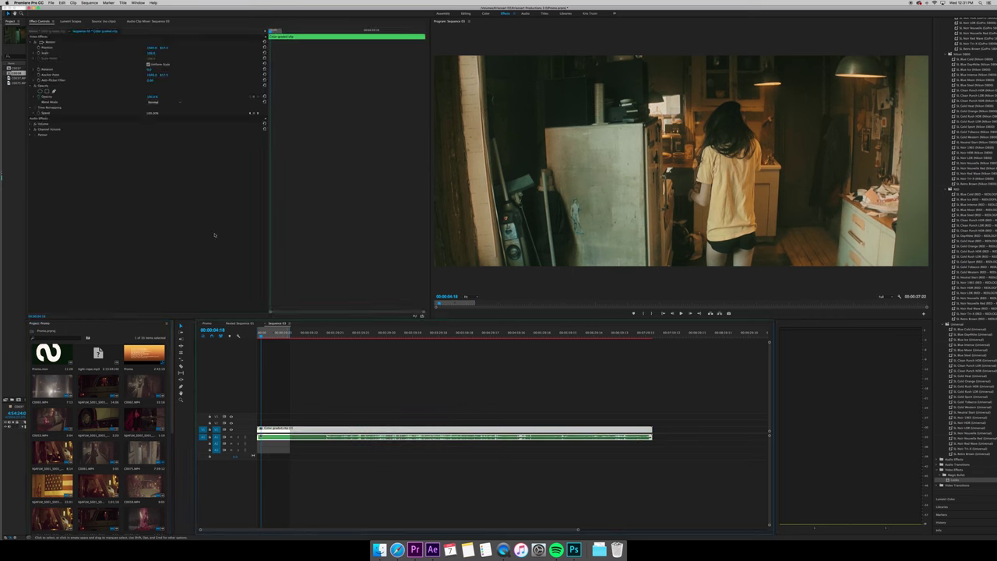
pyautogui.press('c')
pyautogui.click(281, 429)
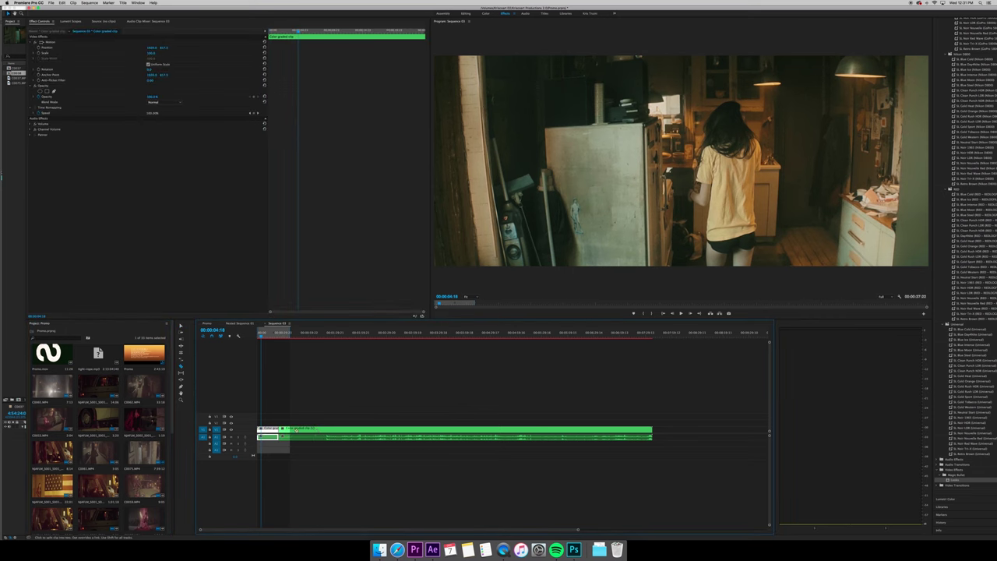
pyautogui.press('Delete')
# Step: Slide the remaining clip along the track and open the Color graded clip sequence
pyautogui.moveTo(312, 430); pyautogui.dragTo(317, 388)
pyautogui.click(274, 333)
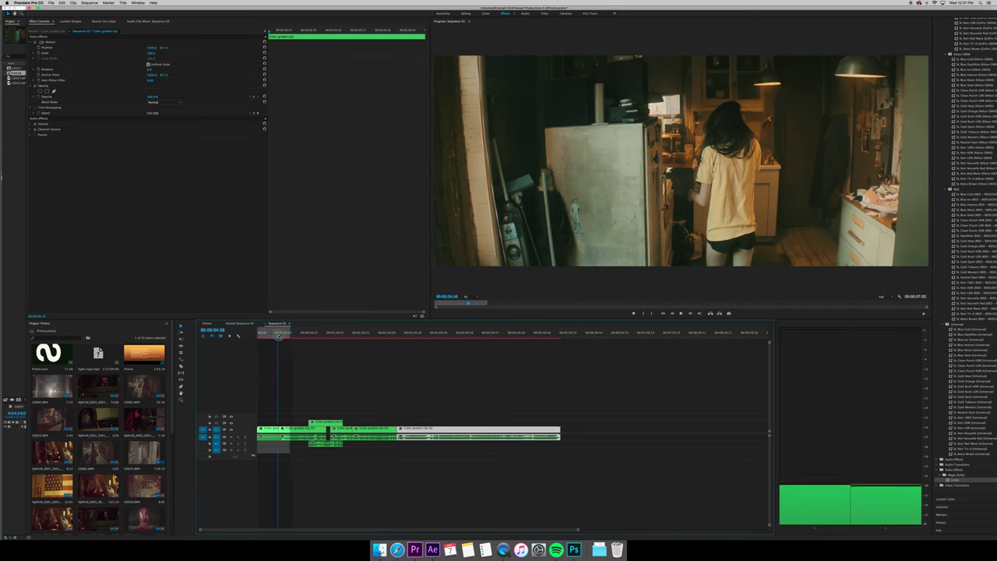
pyautogui.doubleClick(326, 428)
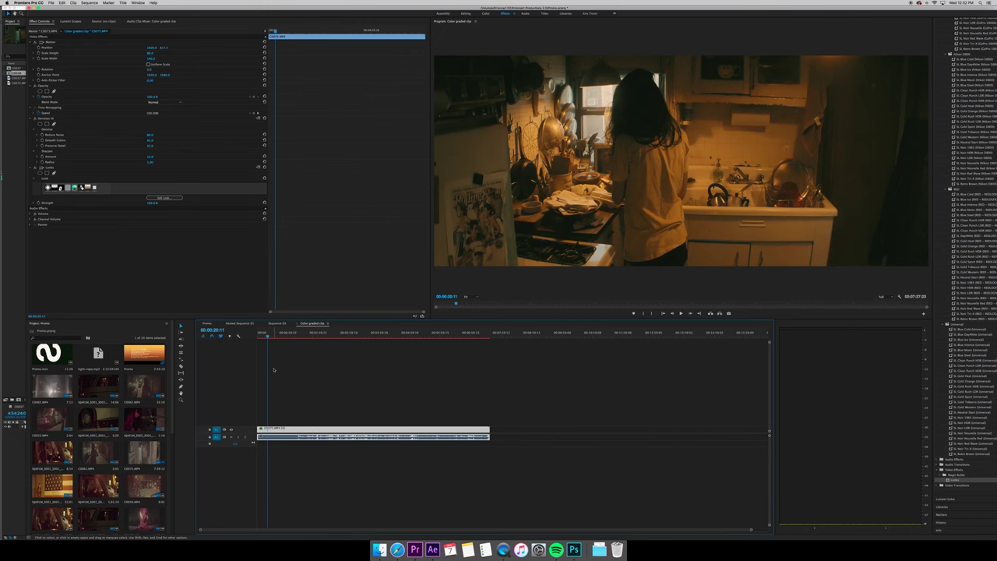
# Step: Replace the Premiere clip with a dynamically linked After Effects composition and show its effect controls
pyautogui.rightClick(277, 430)
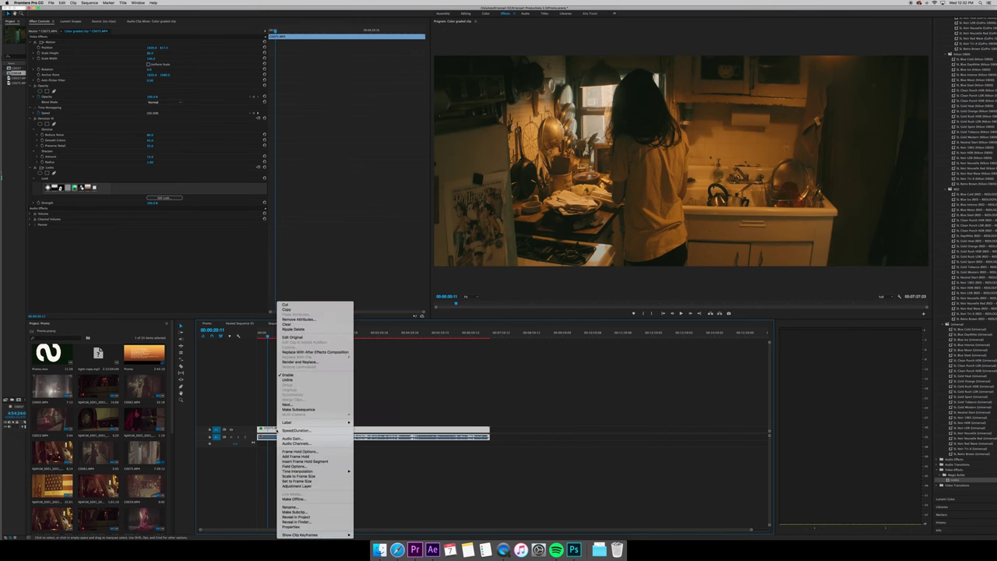
pyautogui.click(317, 352)
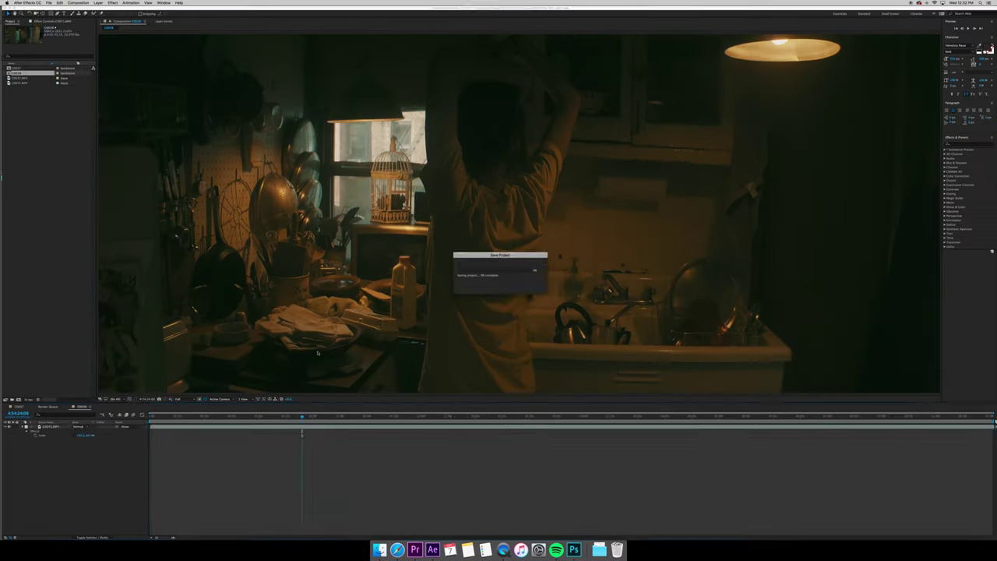
pyautogui.click(41, 22)
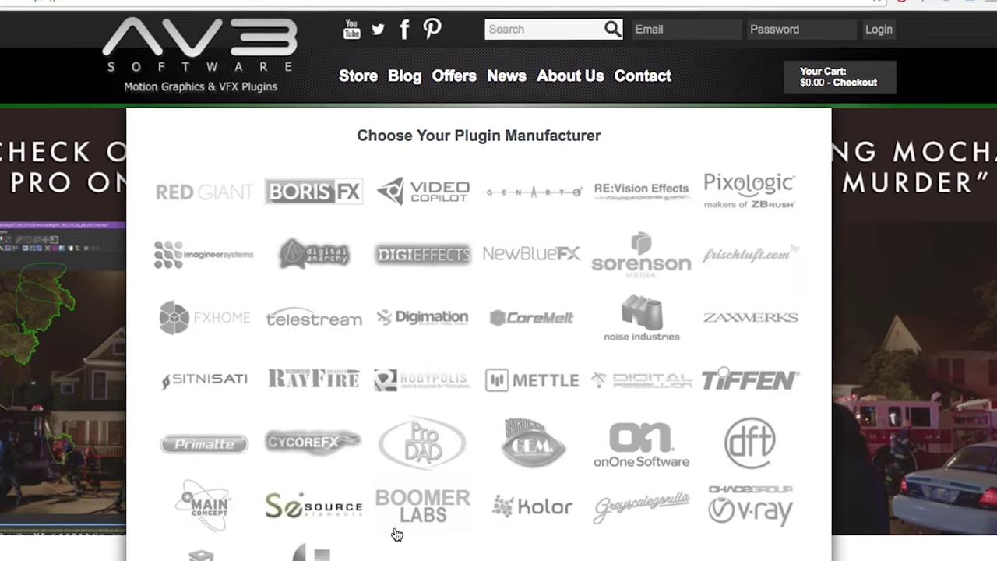
# Step: Open the Magic Bullet Suite 13 product page from AV3 Software's Red Giant listings
pyautogui.click(166, 203)
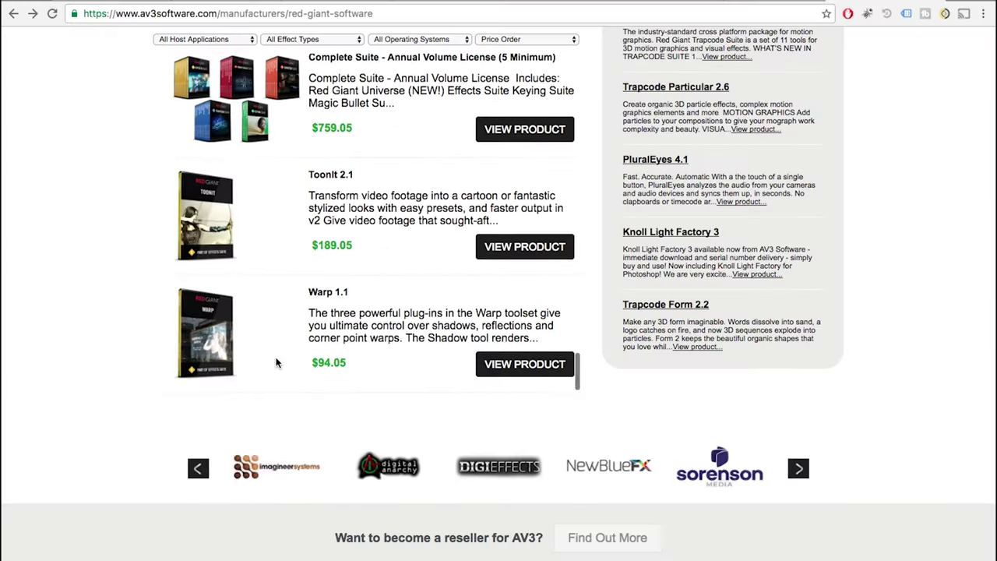
pyautogui.scroll(-3, 276, 356)
pyautogui.scroll(2, 114, 264)
pyautogui.scroll(-5, 115, 264)
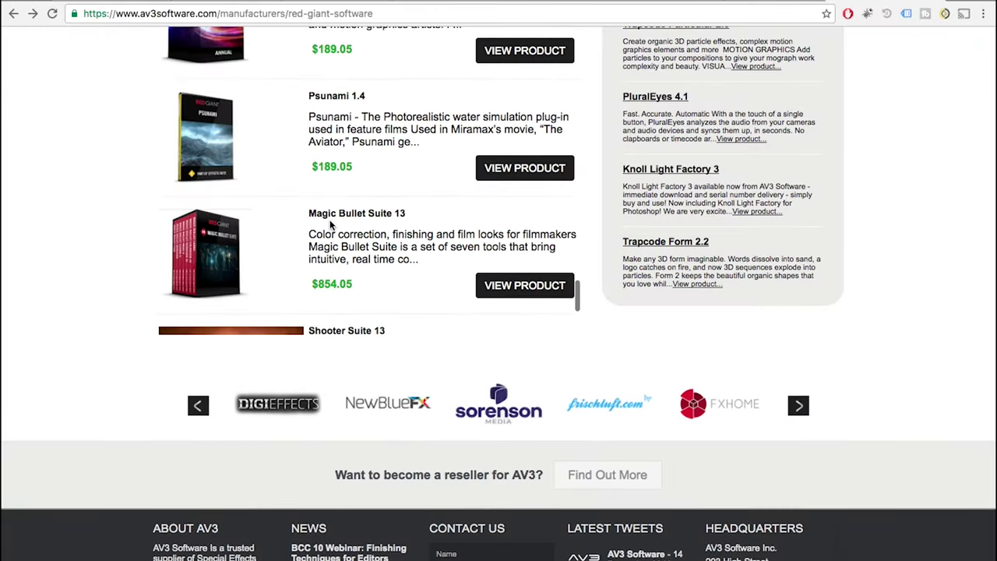
pyautogui.scroll(1, 281, 209)
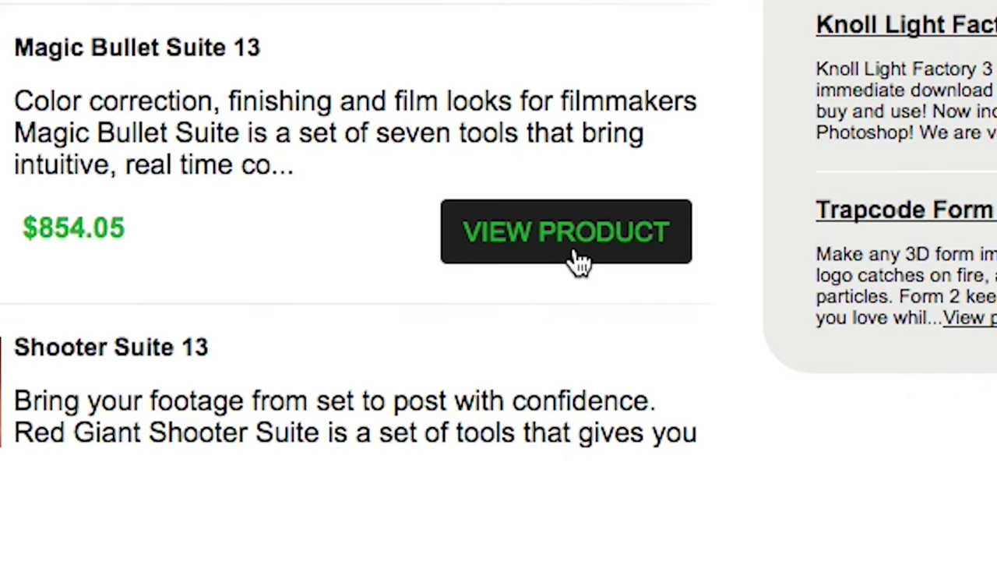
pyautogui.click(525, 251)
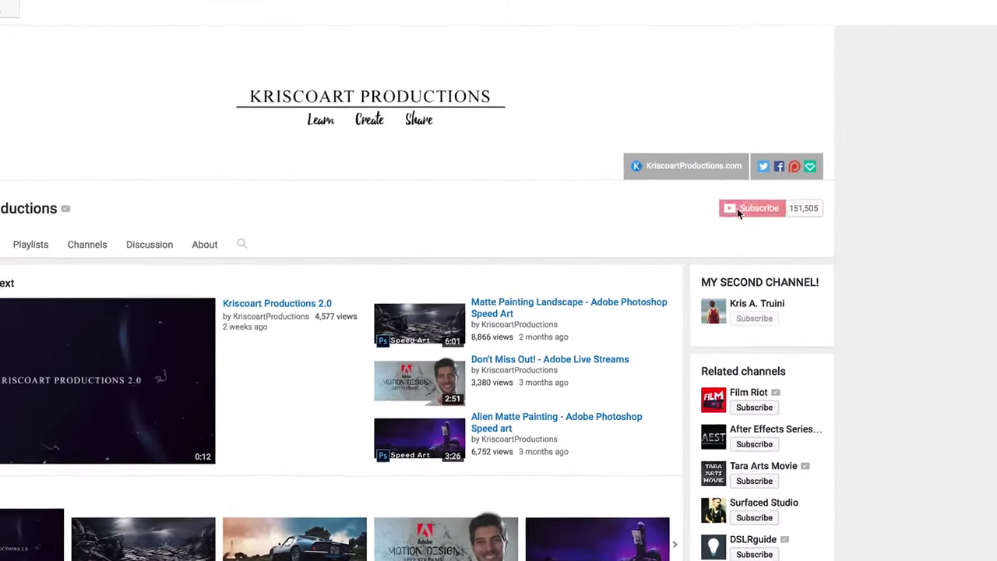
# Step: Subscribe to the Kriscoart Productions channel with all notifications switched on
pyautogui.click(763, 154)
pyautogui.click(768, 225)
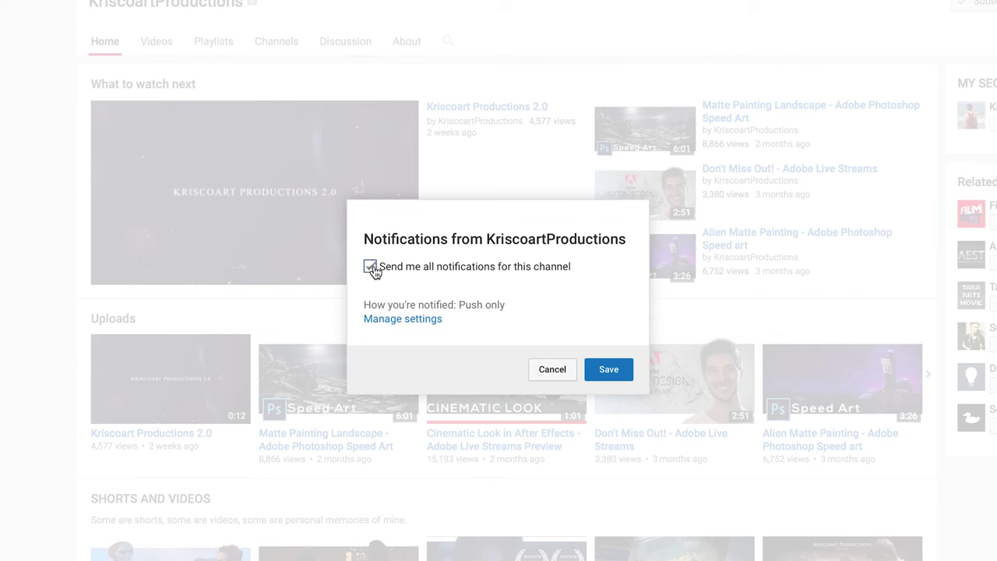
pyautogui.click(611, 370)
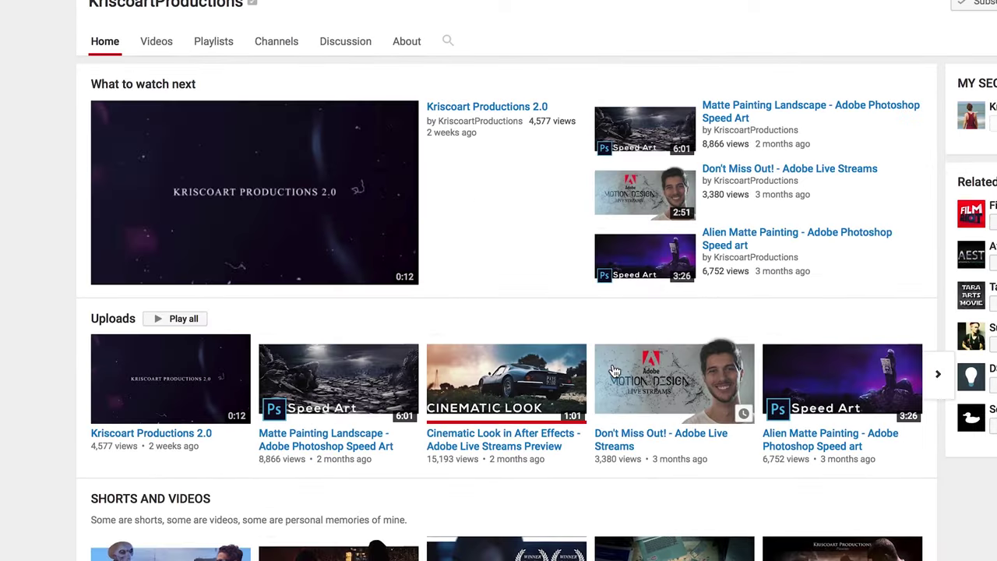